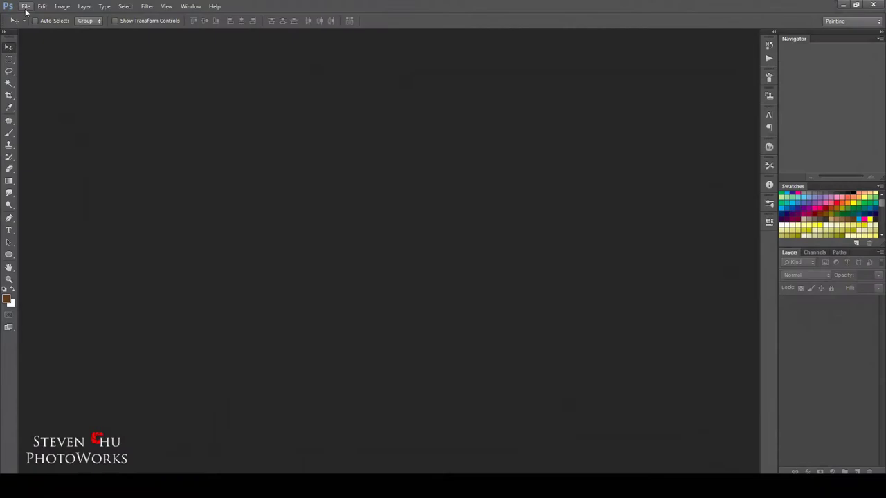
# - Create a new 3000 × 3000 pixel square document
pyautogui.click(25, 6)
pyautogui.click(38, 20)
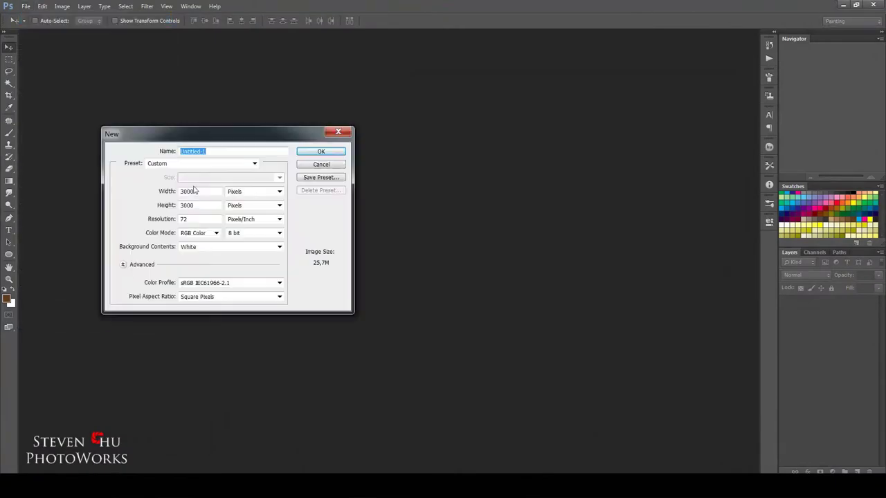
pyautogui.click(175, 219)
pyautogui.click(316, 154)
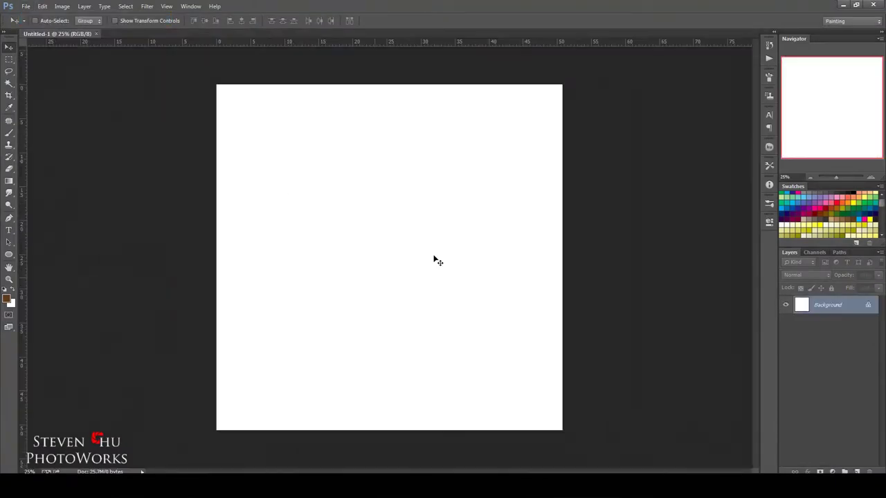
# - Place the bear photo, enlarge it to fill the canvas and rotate it clockwise
pyautogui.moveTo(177, 128); pyautogui.dragTo(402, 368)
pyautogui.moveTo(418, 214); pyautogui.dragTo(493, 101)
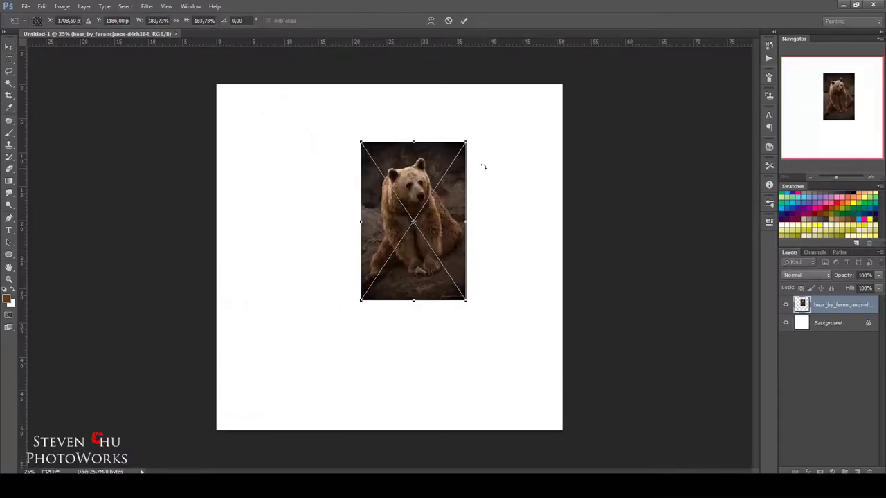
pyautogui.moveTo(507, 443); pyautogui.dragTo(541, 331)
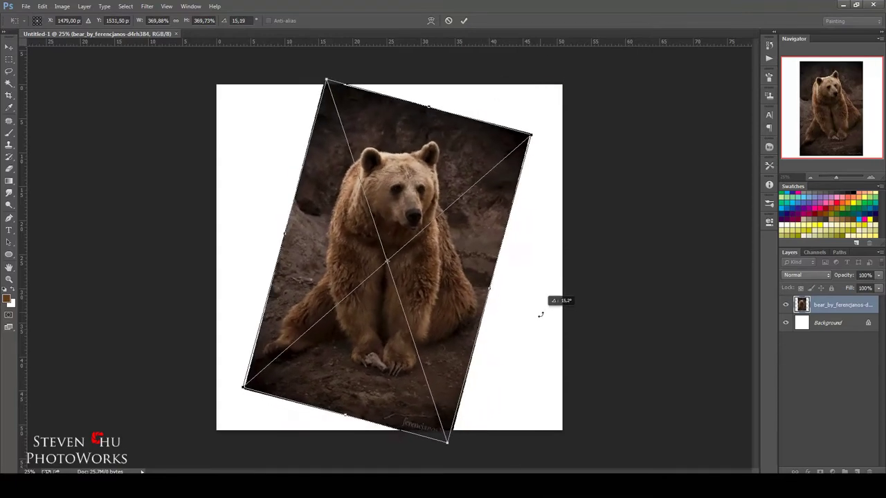
pyautogui.press('Return')
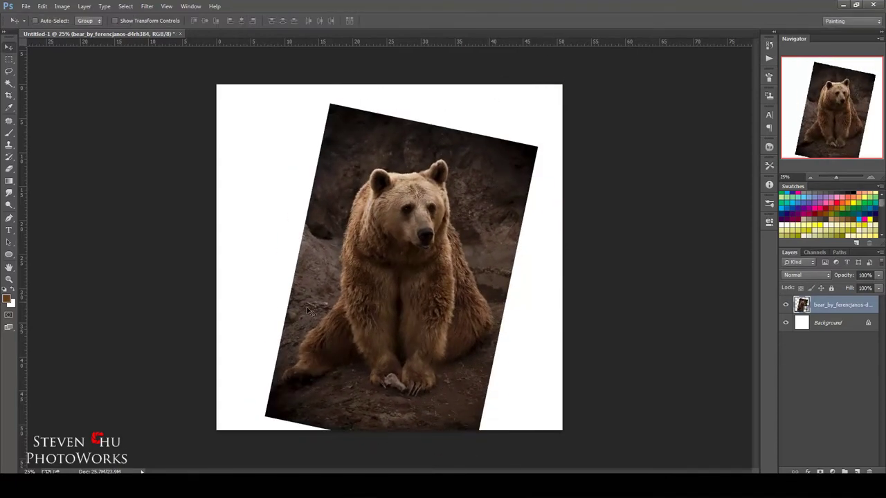
pyautogui.hotkey('ctrl', 't')
pyautogui.moveTo(545, 283); pyautogui.dragTo(544, 294)
pyautogui.press('Return')
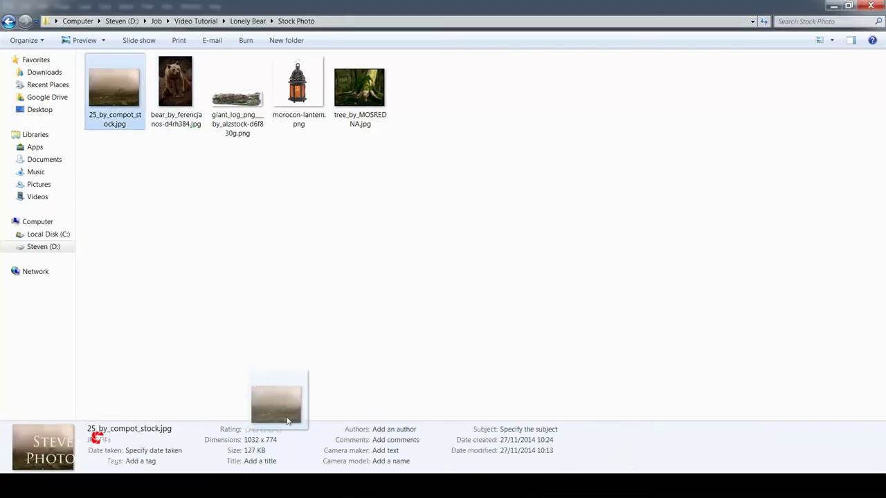
# - Place the misty field photo beneath the bear, mask it and paint its top away to white
pyautogui.moveTo(118, 99)
pyautogui.mouseDown()
pyautogui.moveTo(427, 298)
pyautogui.moveTo(386, 294)
pyautogui.mouseUp()
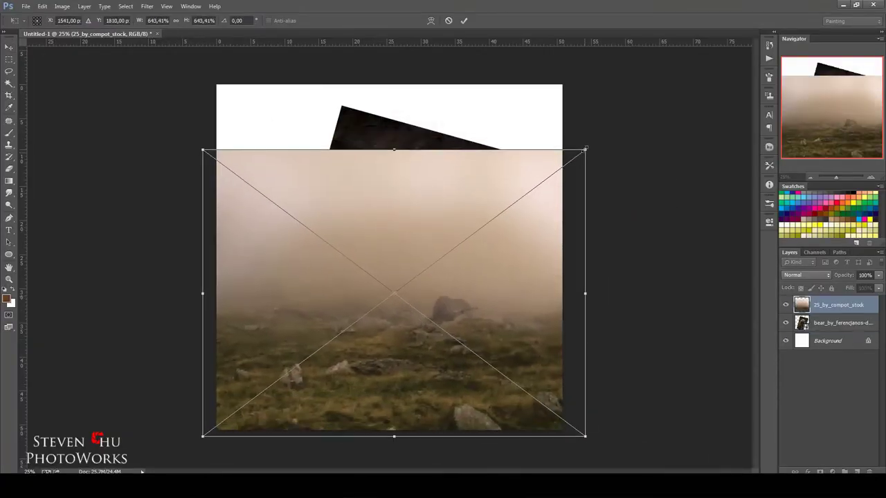
pyautogui.press('Return')
pyautogui.moveTo(837, 304); pyautogui.dragTo(834, 331)
pyautogui.click(785, 304)
pyautogui.click(820, 471)
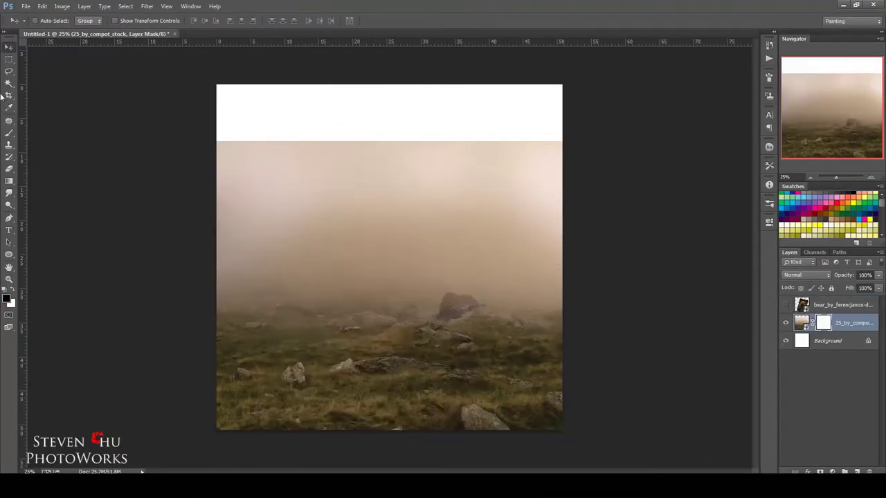
pyautogui.press('b')
pyautogui.moveTo(240, 131)
pyautogui.mouseDown()
pyautogui.moveTo(170, 200)
pyautogui.moveTo(625, 227)
pyautogui.moveTo(653, 263)
pyautogui.mouseUp()
# - Add a mask to the bear layer and begin tracing its outline with the Pen tool
pyautogui.click(822, 305)
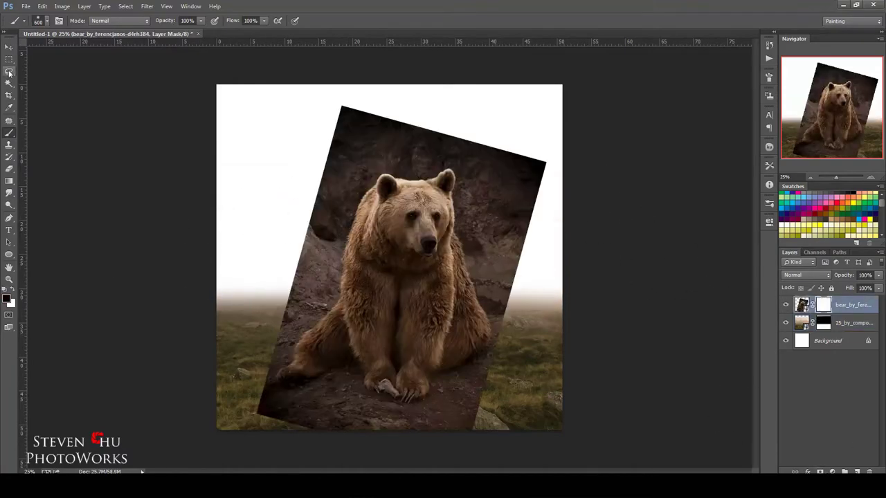
pyautogui.click(9, 216)
pyautogui.hotkey('ctrl', '+')
pyautogui.hotkey('ctrl', '+')
pyautogui.hotkey('ctrl', '+')
pyautogui.hotkey('ctrl', '+')
pyautogui.hotkey('ctrl', '+')
pyautogui.hotkey('ctrl', '+')
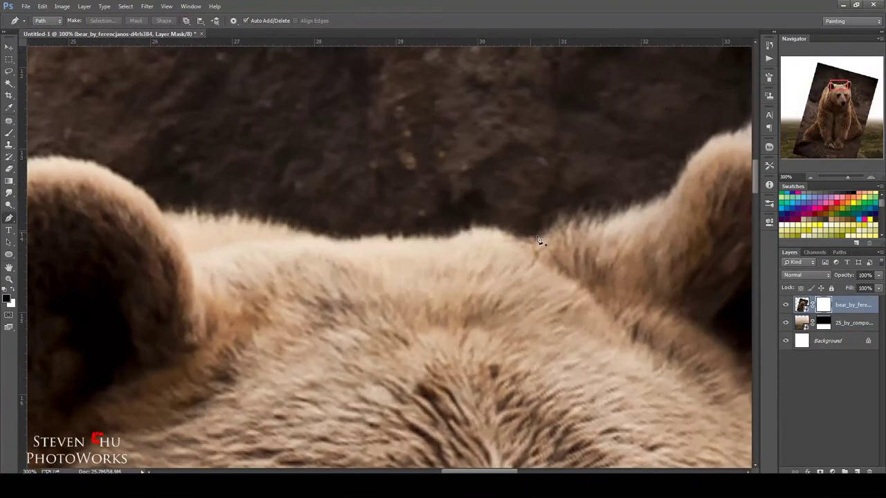
pyautogui.moveTo(163, 215)
pyautogui.mouseDown()
pyautogui.moveTo(522, 227)
pyautogui.moveTo(478, 295)
pyautogui.moveTo(544, 119)
pyautogui.moveTo(475, 146)
pyautogui.mouseUp()
pyautogui.hotkey('ctrl', '-')
pyautogui.hotkey('ctrl', '-')
pyautogui.hotkey('ctrl', '-')
pyautogui.scroll(-5, 389, 318)
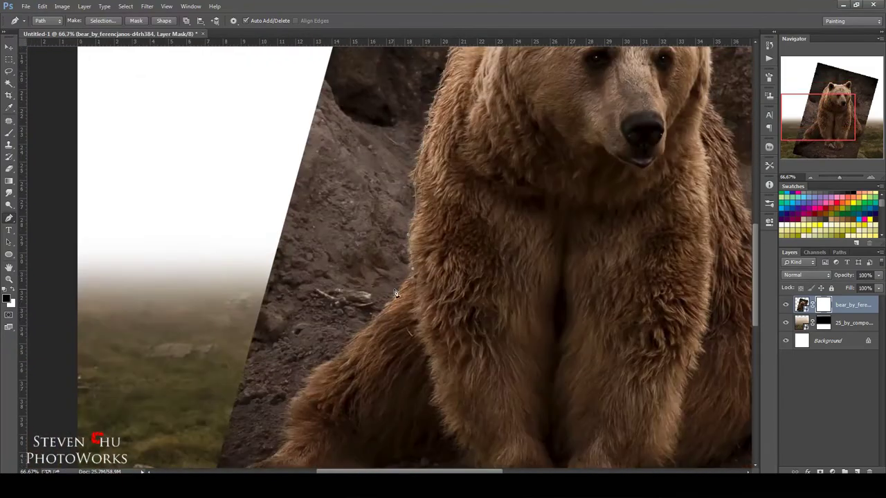
pyautogui.scroll(-2, 385, 301)
pyautogui.hotkey('ctrl', '-')
pyautogui.hotkey('ctrl', '-')
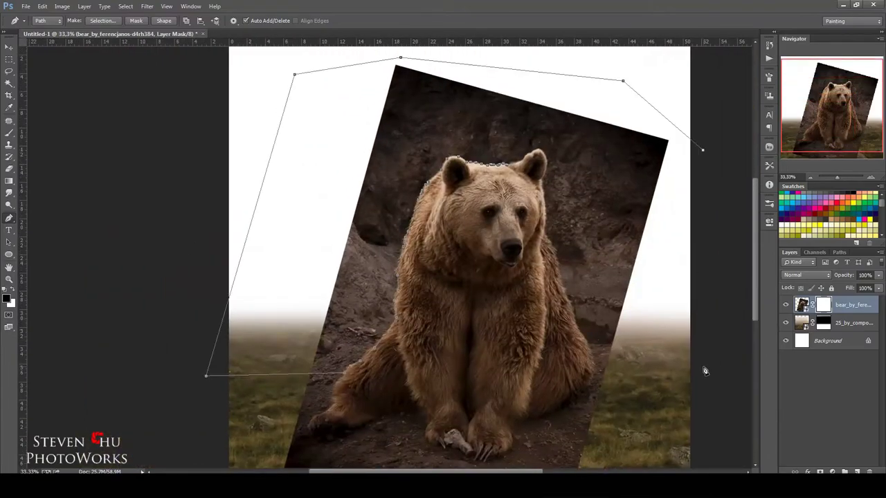
pyautogui.scroll(3, 669, 365)
pyautogui.scroll(2, 558, 362)
# - Trace the path along the bear's side, head and both ears, then save the work path
pyautogui.moveTo(426, 247); pyautogui.dragTo(367, 254)
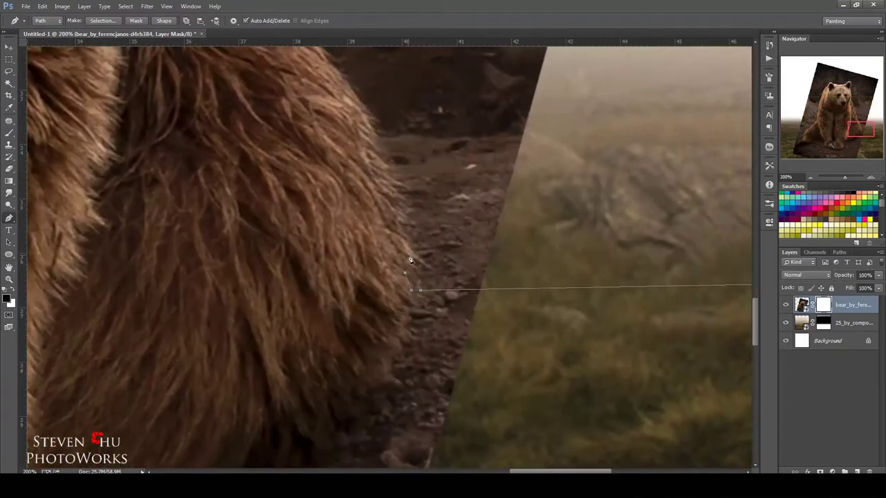
pyautogui.moveTo(366, 173); pyautogui.dragTo(426, 276)
pyautogui.moveTo(374, 104)
pyautogui.mouseDown()
pyautogui.moveTo(443, 311)
pyautogui.moveTo(387, 279)
pyautogui.mouseUp()
pyautogui.moveTo(363, 159); pyautogui.dragTo(391, 298)
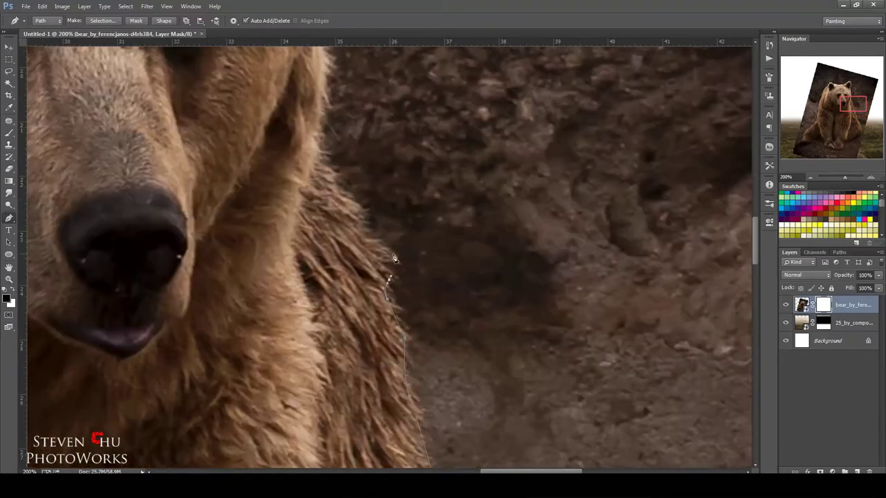
pyautogui.moveTo(387, 104); pyautogui.dragTo(402, 291)
pyautogui.moveTo(387, 139); pyautogui.dragTo(394, 256)
pyautogui.moveTo(404, 172); pyautogui.dragTo(492, 276)
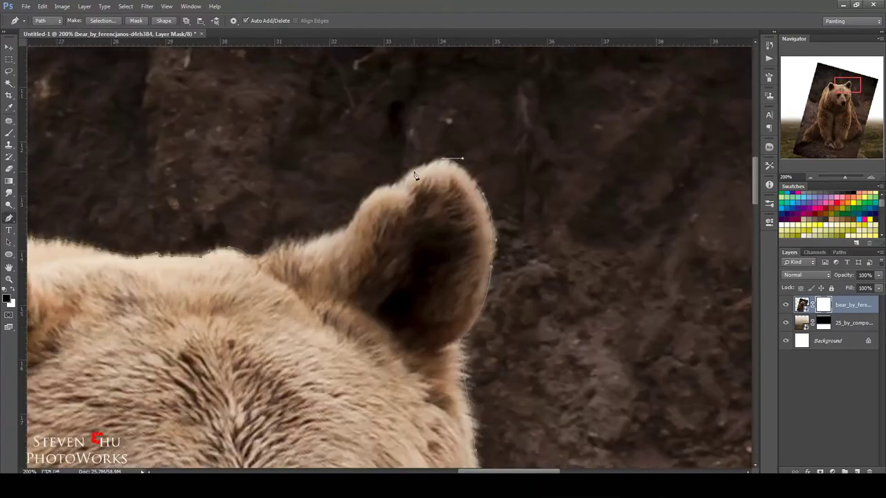
pyautogui.moveTo(415, 175); pyautogui.dragTo(550, 183)
pyautogui.hotkey('ctrl', '-')
pyautogui.hotkey('ctrl', '-')
pyautogui.hotkey('ctrl', '-')
pyautogui.hotkey('ctrl', '-')
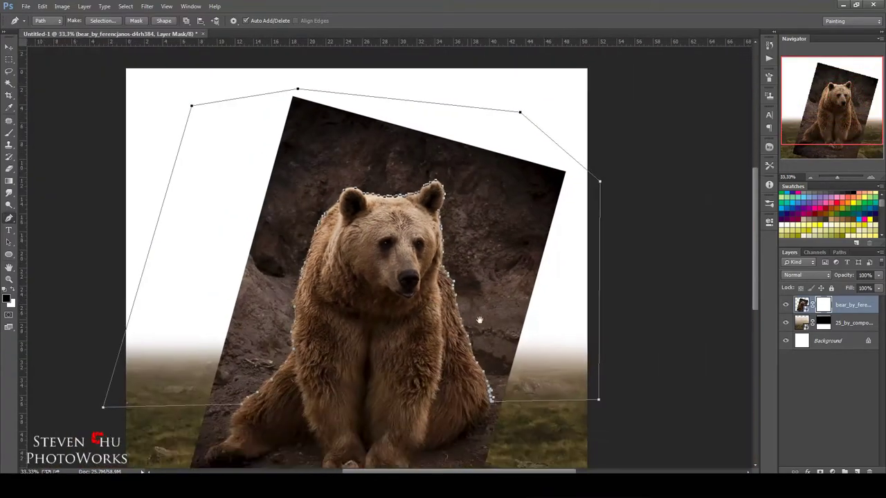
pyautogui.click(839, 252)
pyautogui.doubleClick(830, 264)
# - Name the path Bear, load it as a selection, and fill the inverted background black on the bear mask
pyautogui.press('Return')
pyautogui.hotkey('ctrl', 'Return')
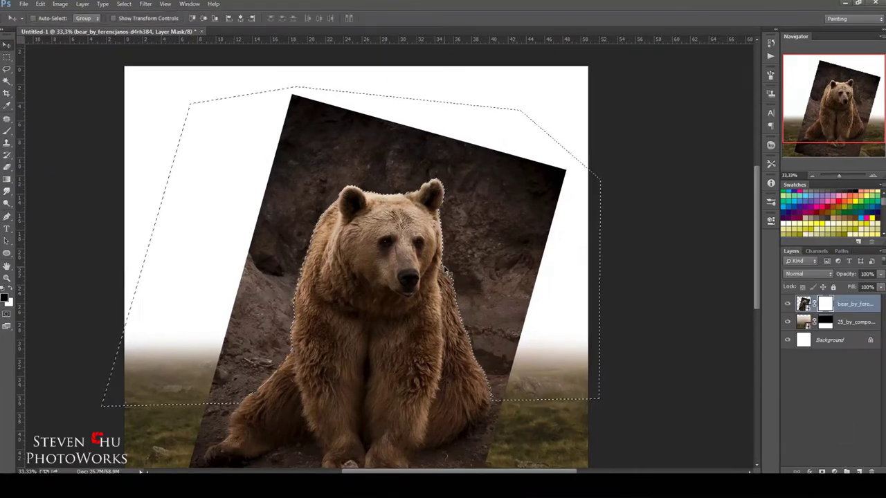
pyautogui.hotkey('ctrl', 'shift', 'i')
pyautogui.hotkey('alt', 'BackSpace')
pyautogui.hotkey('ctrl', 'd')
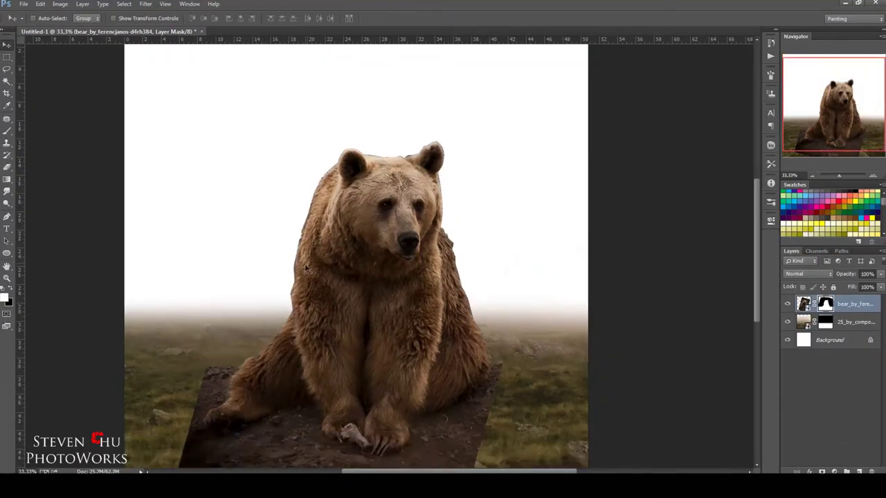
# - Paint black on the mask at 76% opacity to hide the rock around the bear's left side
pyautogui.scroll(-1, 304, 235)
pyautogui.press('b')
pyautogui.press('7')
pyautogui.press('6')
pyautogui.rightClick(187, 155)
pyautogui.moveTo(272, 184); pyautogui.dragTo(266, 184)
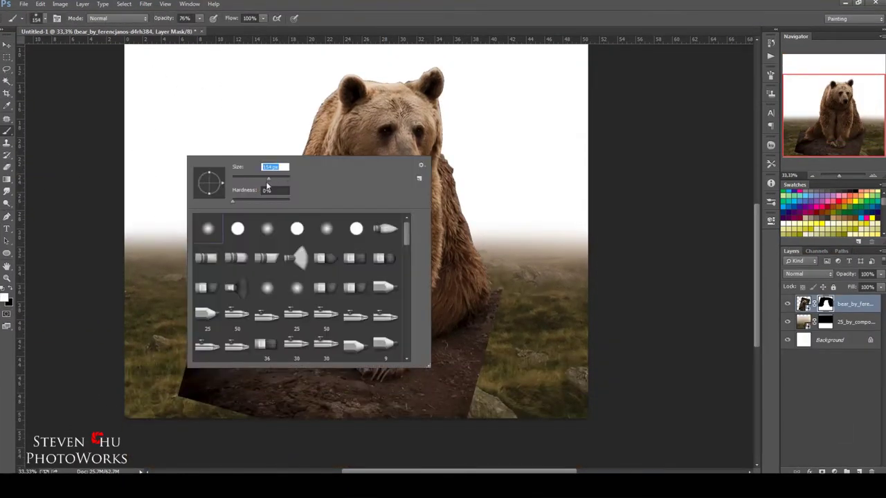
pyautogui.press('Return')
pyautogui.press(']')
pyautogui.press(']')
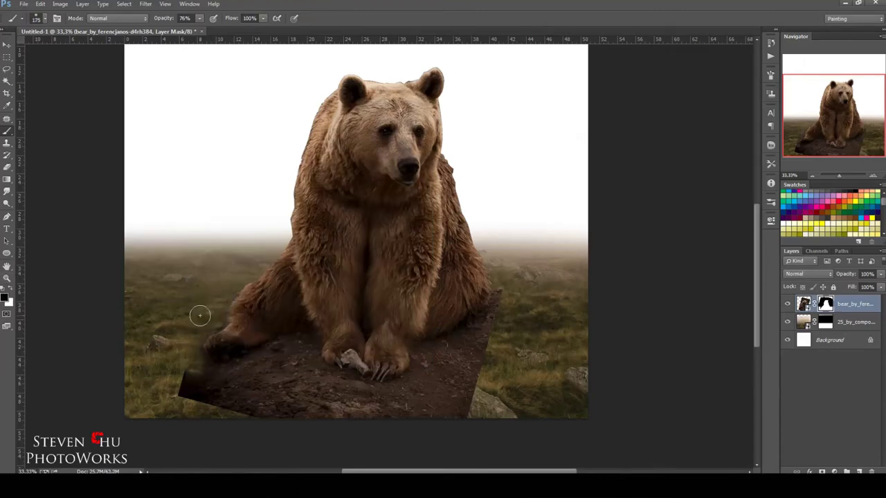
pyautogui.moveTo(198, 316)
pyautogui.mouseDown()
pyautogui.moveTo(164, 379)
pyautogui.moveTo(287, 376)
pyautogui.moveTo(324, 394)
pyautogui.moveTo(467, 403)
pyautogui.moveTo(471, 366)
pyautogui.moveTo(433, 356)
pyautogui.mouseUp()
# - Switch to a 400-pixel brush at 14% opacity for softer base blending
pyautogui.press('[')
pyautogui.press('[')
pyautogui.press('[')
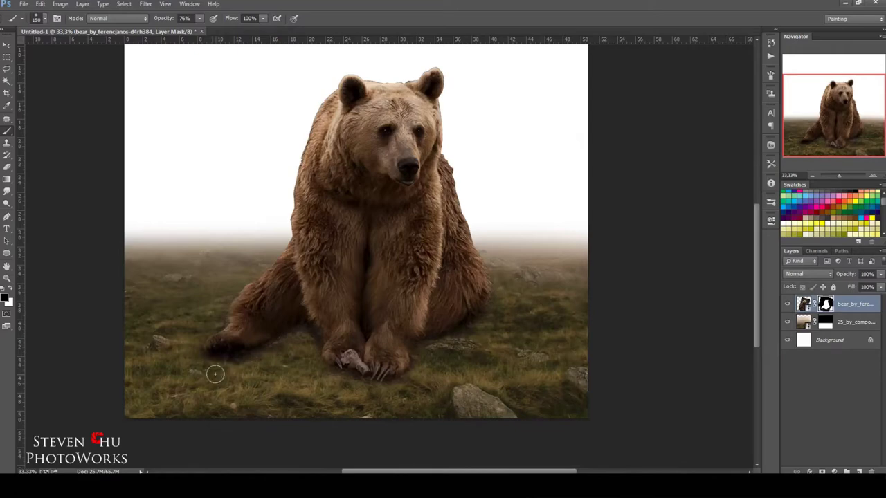
pyautogui.hotkey('ctrl', '-')
pyautogui.press('1')
pyautogui.press('4')
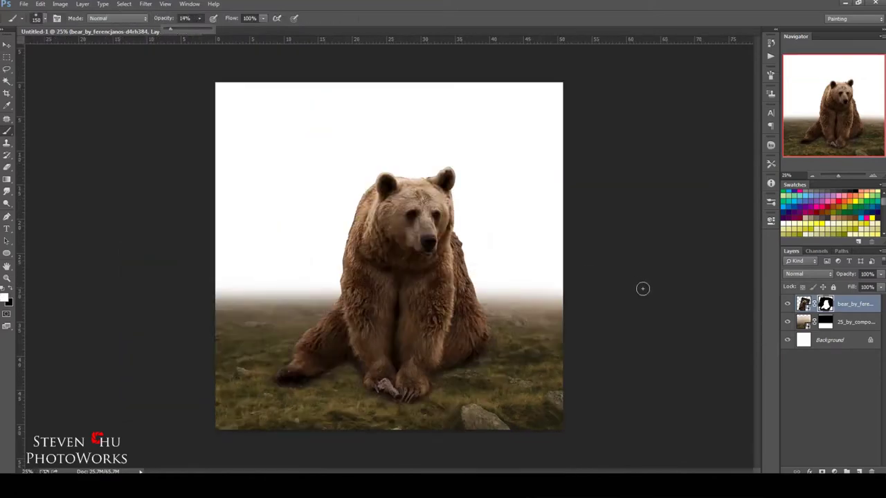
pyautogui.press(']')
pyautogui.press(']')
pyautogui.press(']')
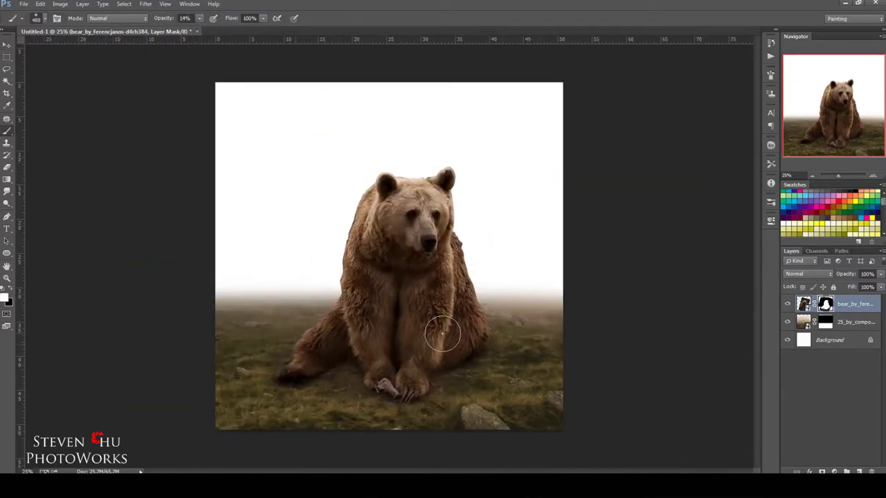
# - Duplicate the bear layer as Backup Bear, hide it and move it below the misty field
pyautogui.press('v')
pyautogui.rightClick(853, 306)
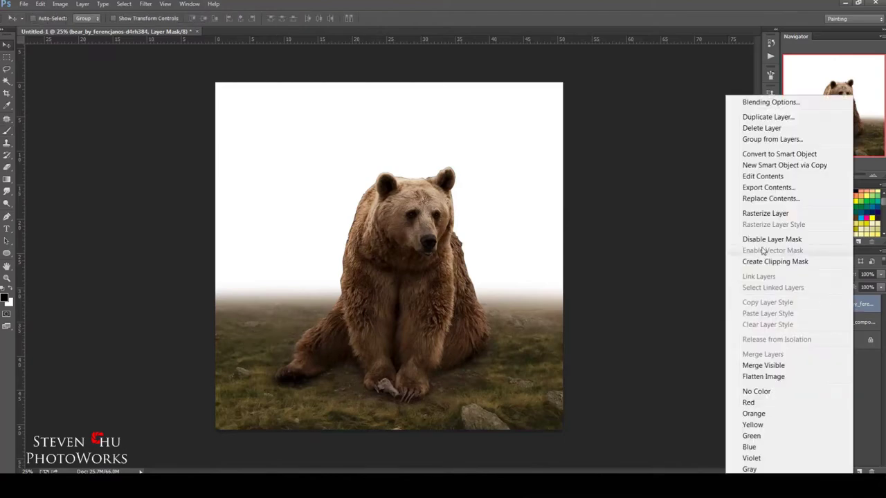
pyautogui.click(767, 117)
pyautogui.write('Ba')
pyautogui.write('ar')
pyautogui.press('Return')
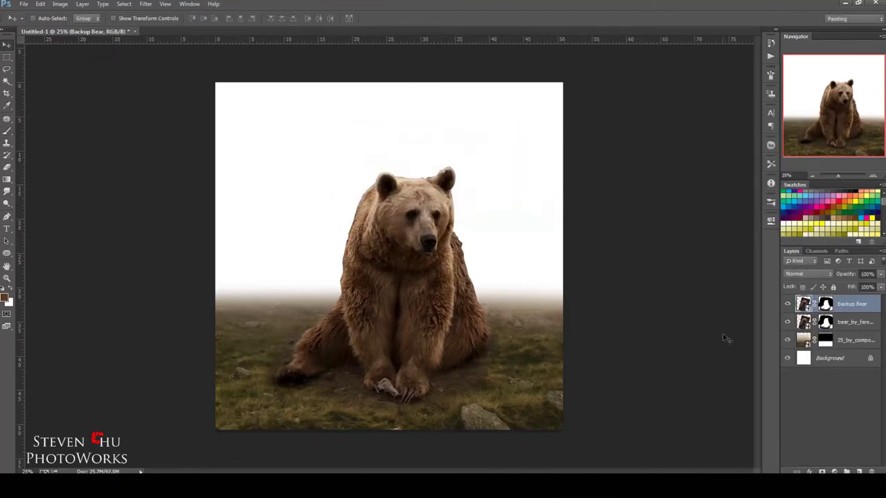
pyautogui.click(787, 304)
pyautogui.moveTo(851, 304); pyautogui.dragTo(852, 346)
pyautogui.click(854, 304)
# - Merge the masked bear with a new empty layer into Layer 1
pyautogui.rightClick(854, 310)
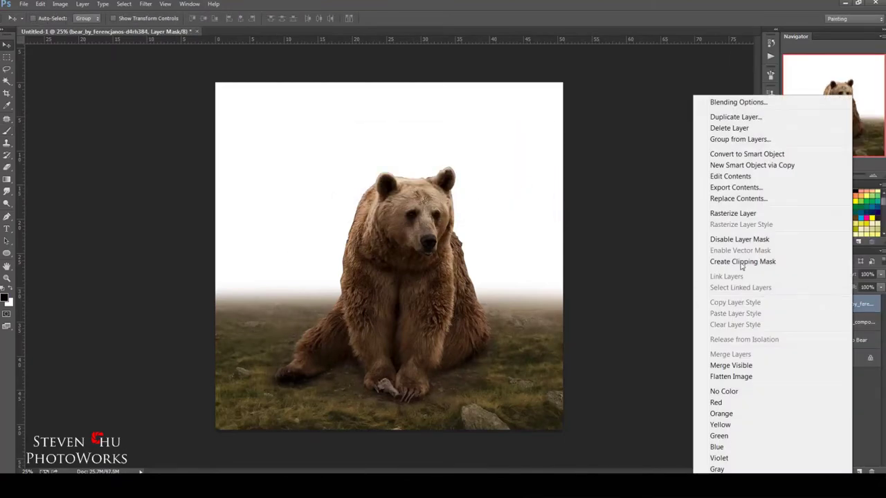
pyautogui.click(690, 233)
pyautogui.click(859, 471)
pyautogui.rightClick(847, 324)
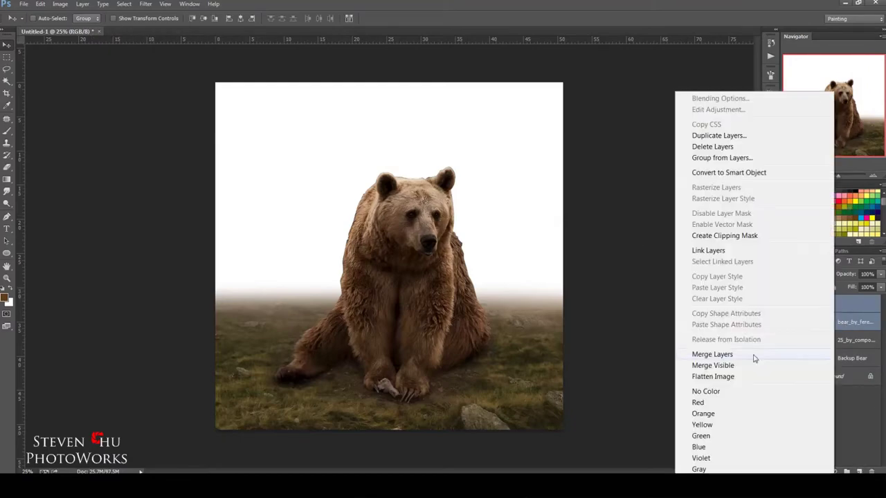
pyautogui.click(753, 358)
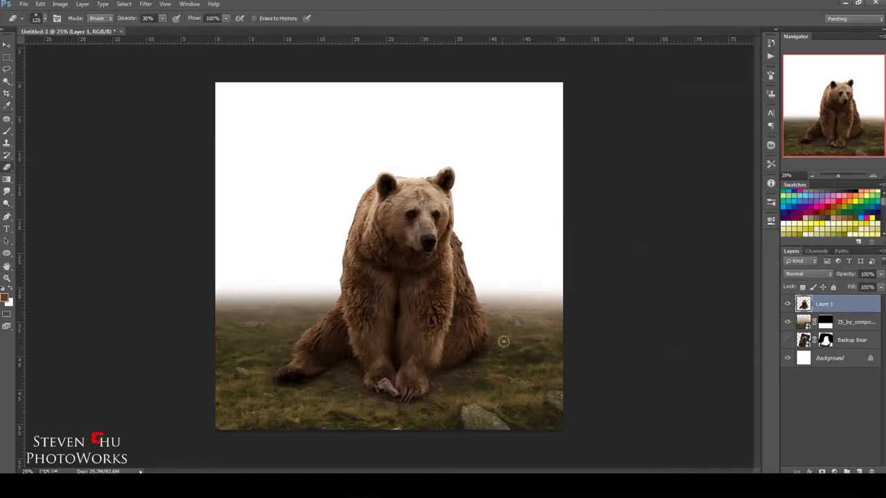
# - Select the Smudge tool with the scattered-dot brush, zoomed in on the bear's head
pyautogui.click(7, 191)
pyautogui.click(42, 207)
pyautogui.hotkey('ctrl', '+')
pyautogui.hotkey('ctrl', '+')
pyautogui.hotkey('ctrl', '+')
pyautogui.rightClick(263, 216)
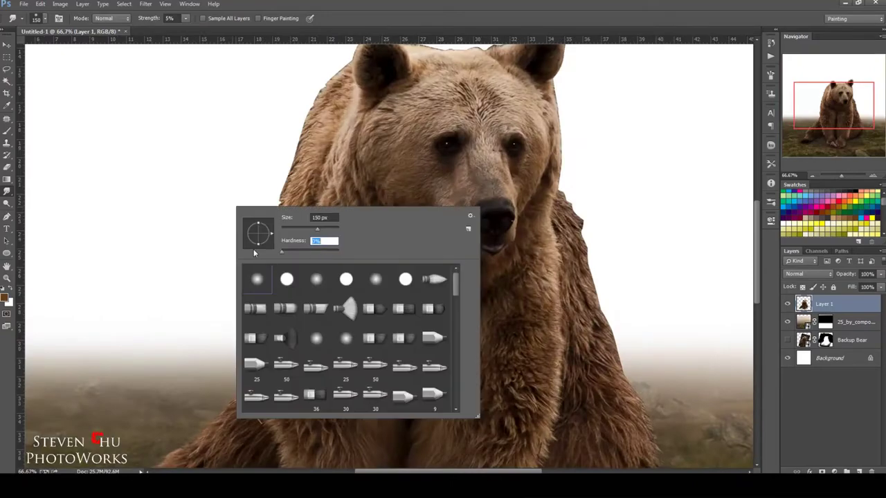
pyautogui.scroll(-5, 346, 332)
pyautogui.scroll(-5, 346, 332)
pyautogui.click(256, 398)
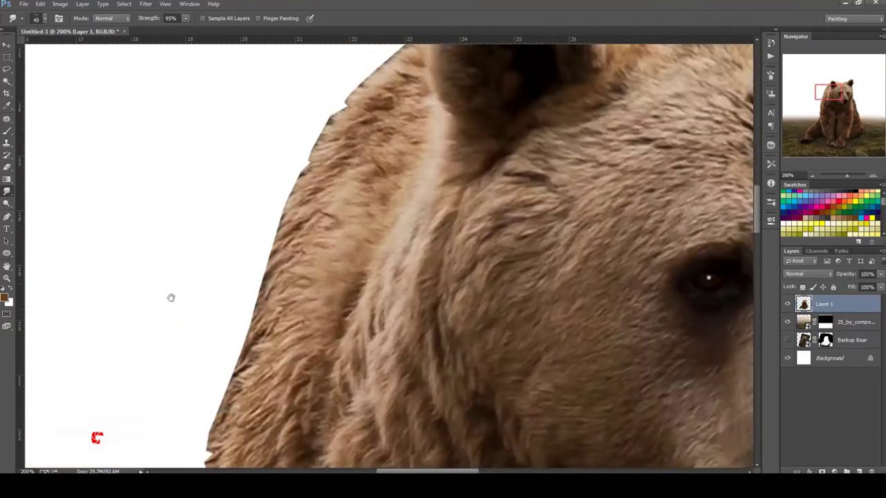
# - Smudge wispy fur strands out along the bear's ear, head and shoulder edges
pyautogui.moveTo(171, 298); pyautogui.dragTo(181, 381)
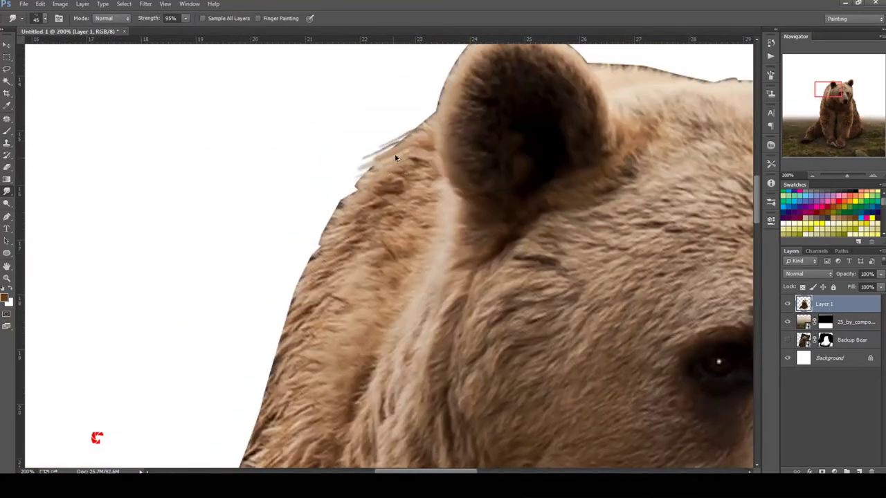
pyautogui.moveTo(396, 153)
pyautogui.mouseDown()
pyautogui.moveTo(415, 122)
pyautogui.moveTo(346, 184)
pyautogui.moveTo(257, 369)
pyautogui.moveTo(341, 180)
pyautogui.moveTo(325, 242)
pyautogui.mouseUp()
pyautogui.moveTo(344, 188); pyautogui.dragTo(358, 188)
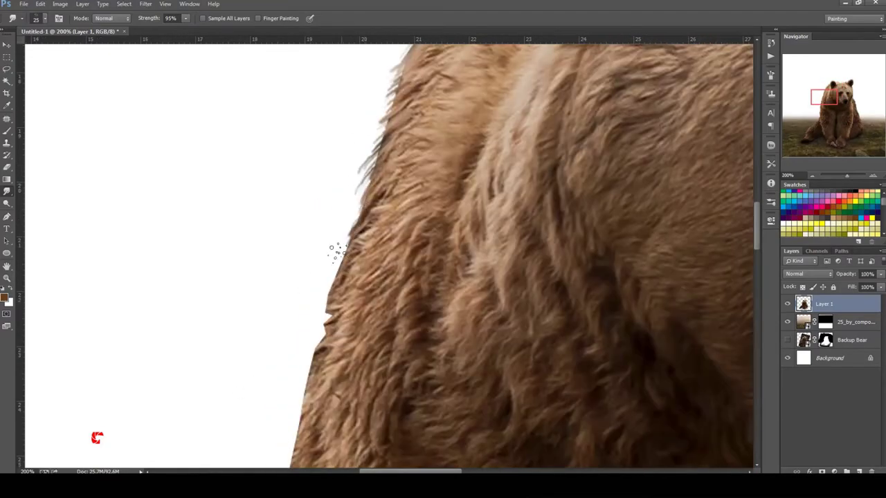
pyautogui.moveTo(336, 251); pyautogui.dragTo(310, 340)
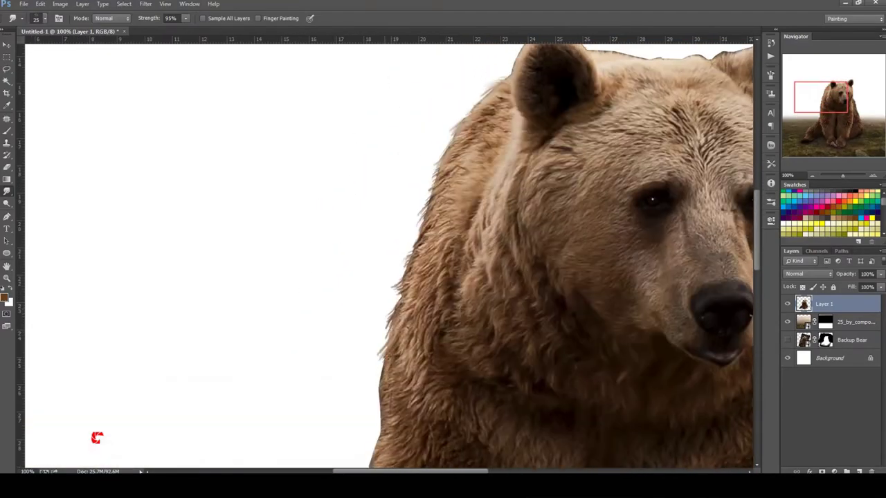
pyautogui.moveTo(388, 377)
pyautogui.mouseDown()
pyautogui.moveTo(385, 342)
pyautogui.moveTo(361, 309)
pyautogui.mouseUp()
pyautogui.moveTo(374, 361); pyautogui.dragTo(369, 264)
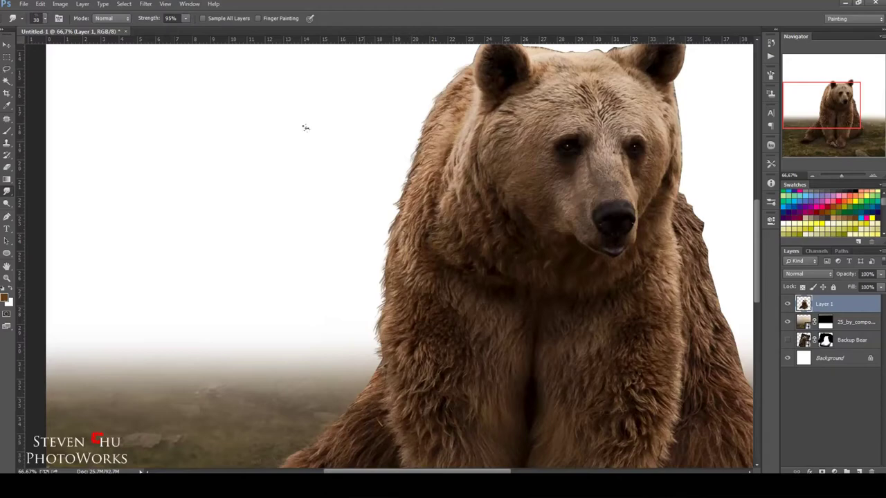
# - Continue smudging the lower body's fur edges at 81% strength
pyautogui.press('8')
pyautogui.press('1')
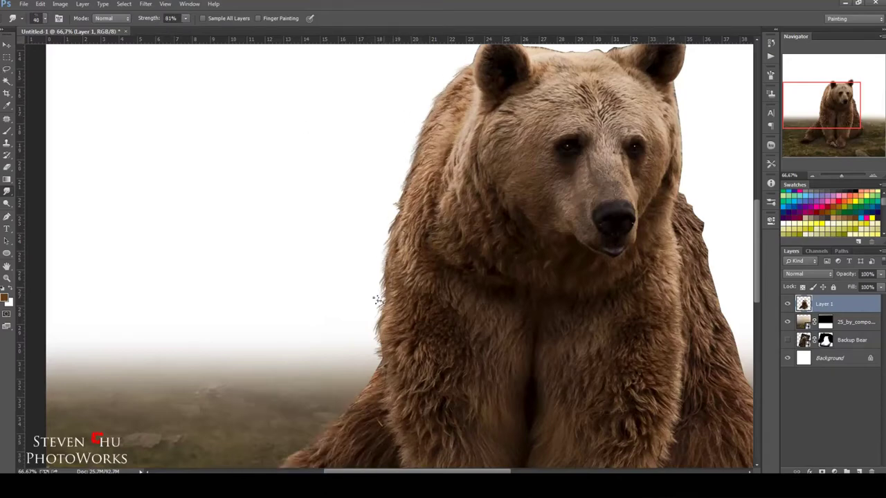
pyautogui.scroll(-5, 376, 348)
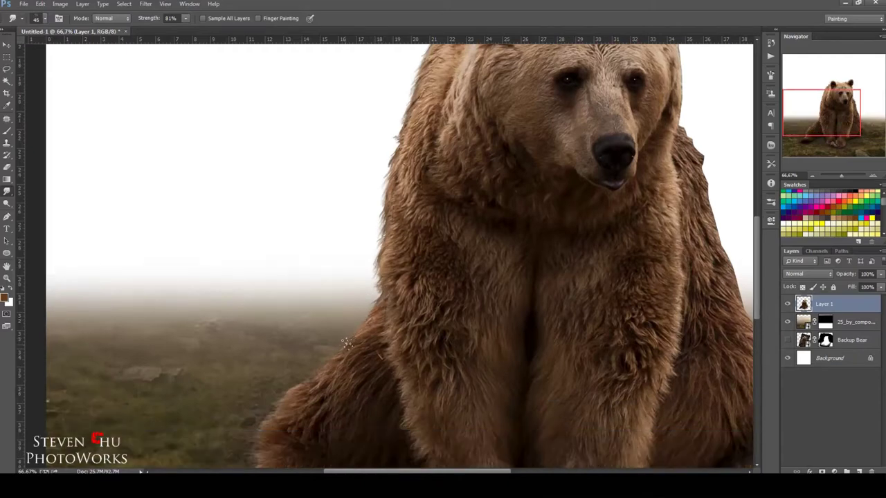
pyautogui.scroll(2, 374, 291)
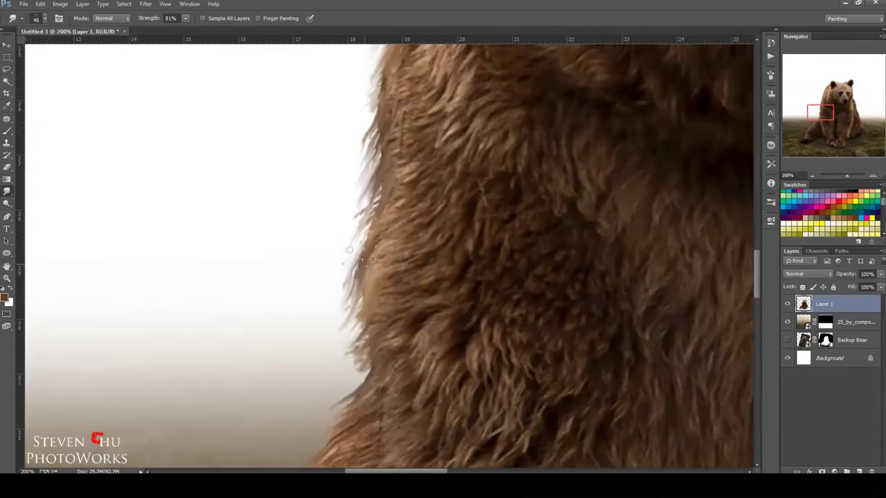
pyautogui.scroll(-1, 410, 283)
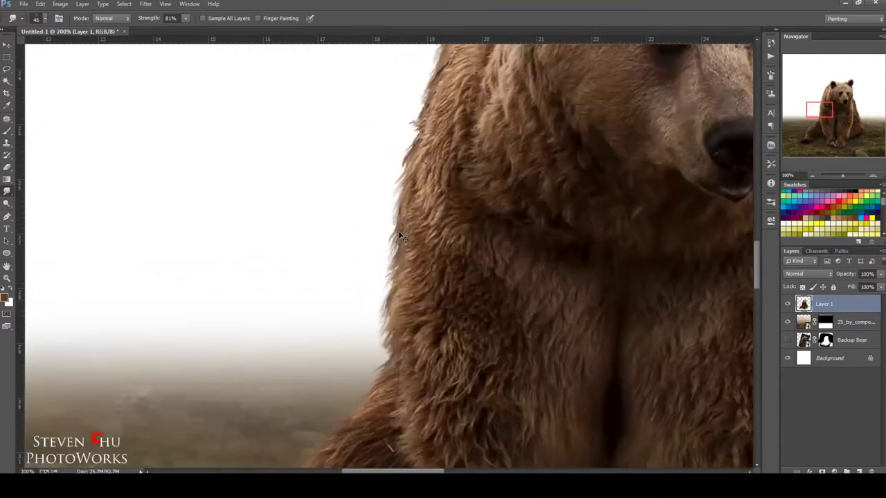
pyautogui.scroll(-1, 395, 233)
pyautogui.hscroll(10, 381, 194)
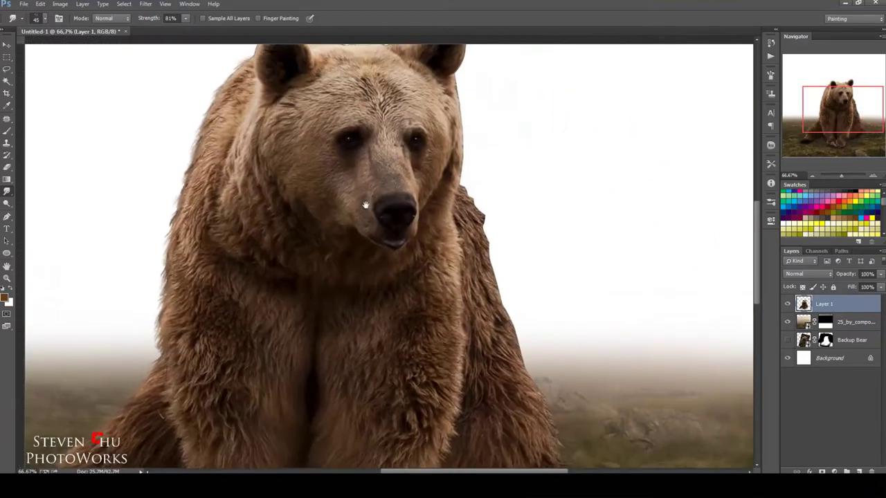
pyautogui.scroll(3, 333, 152)
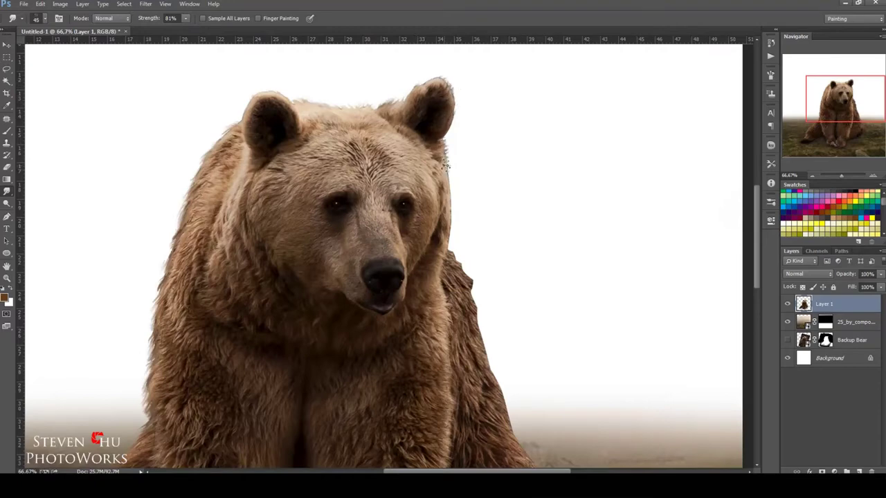
pyautogui.moveTo(449, 178); pyautogui.dragTo(453, 111)
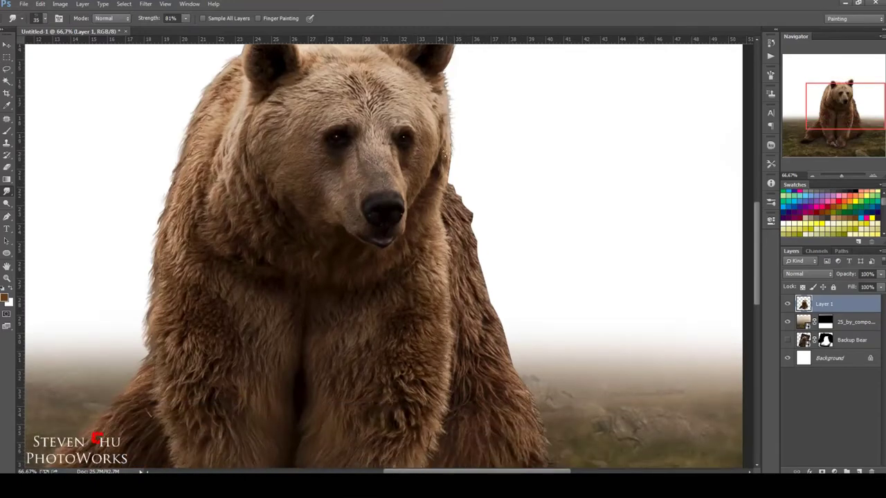
pyautogui.scroll(-3, 454, 153)
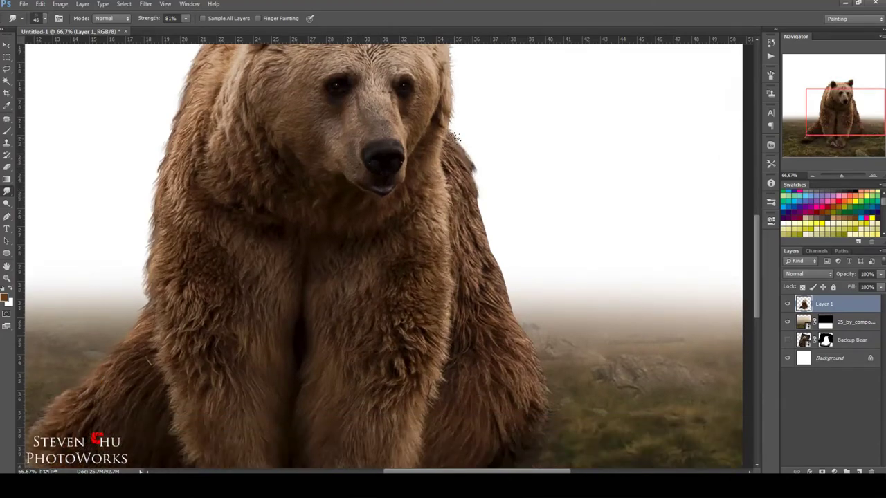
pyautogui.scroll(-2, 490, 276)
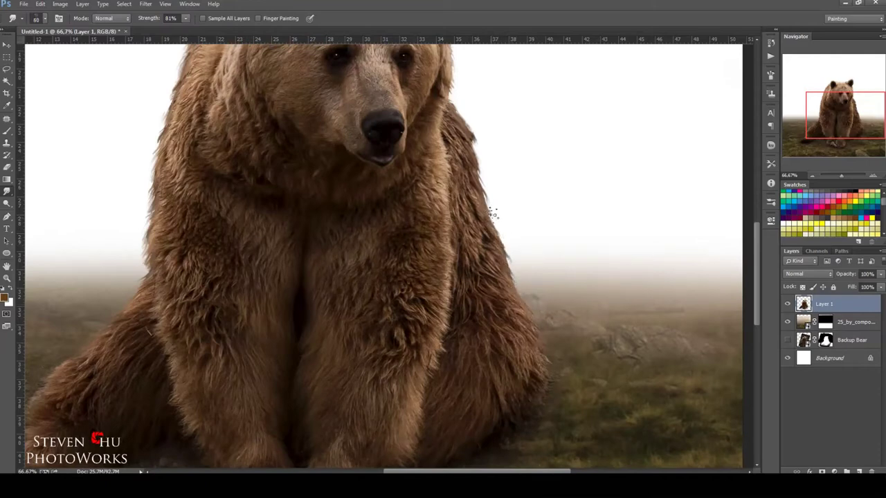
pyautogui.scroll(3, 476, 179)
pyautogui.scroll(8, 445, 194)
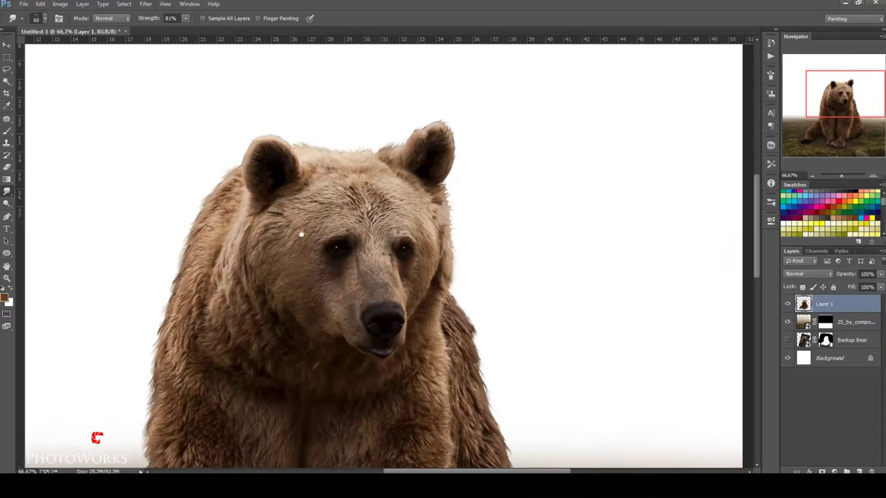
pyautogui.scroll(-6, 296, 234)
pyautogui.hscroll(-3, 297, 233)
# - Refine the fur edges at 20% strength with varied brush sizes, then zoom out to the full canvas
pyautogui.press('2')
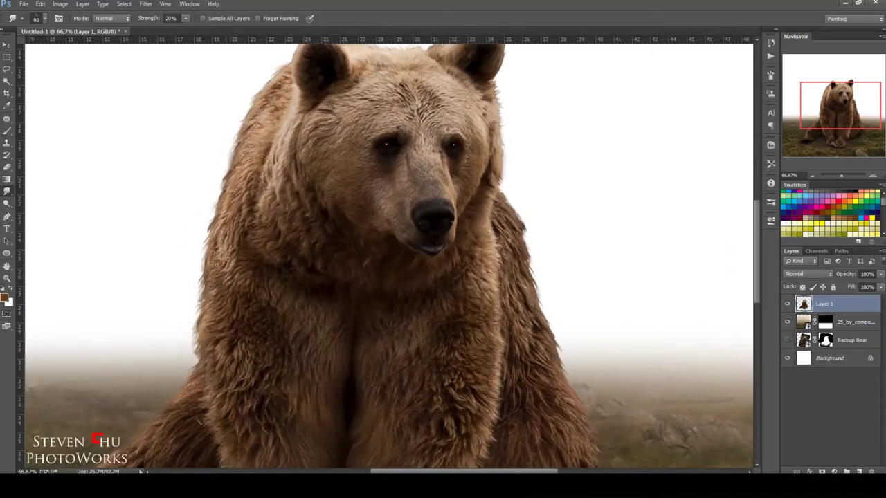
pyautogui.scroll(-3, 318, 335)
pyautogui.press(']')
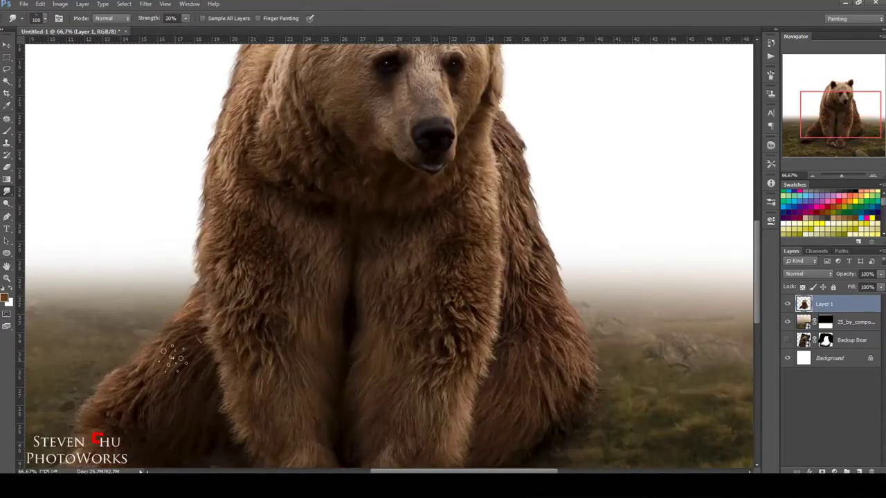
pyautogui.press(']')
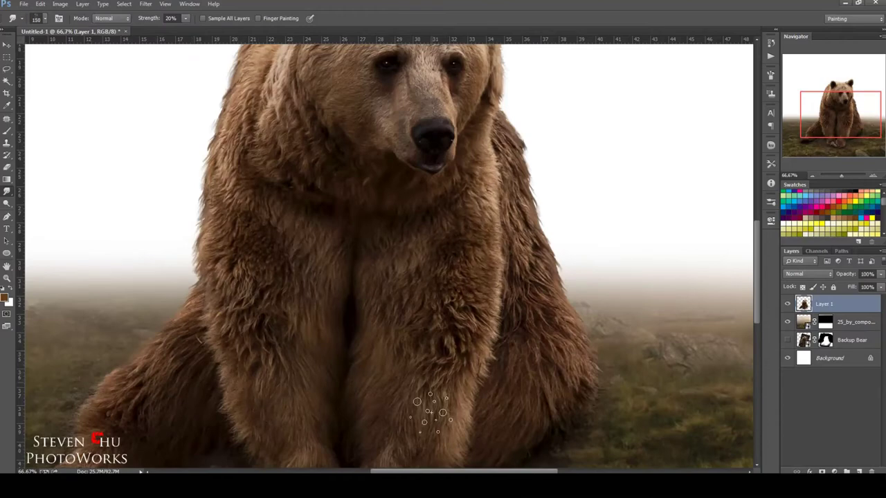
pyautogui.scroll(-2, 446, 377)
pyautogui.press('[')
pyautogui.press('[')
pyautogui.press('[')
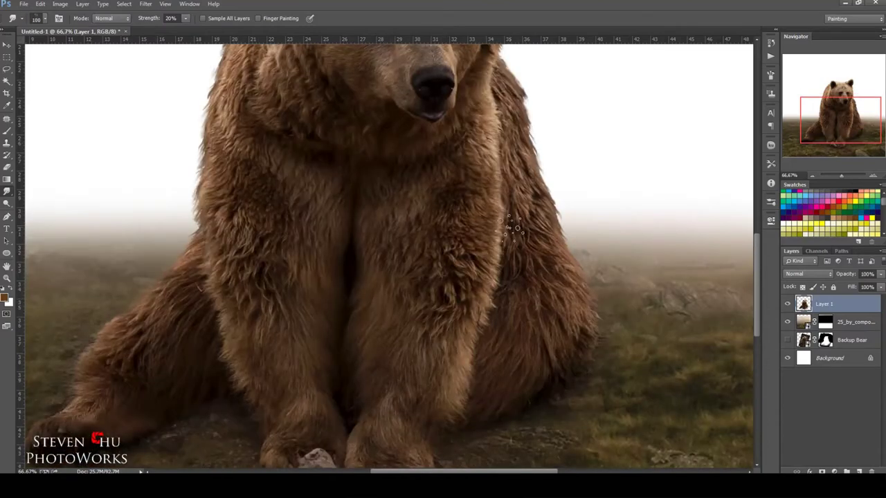
pyautogui.scroll(7, 470, 187)
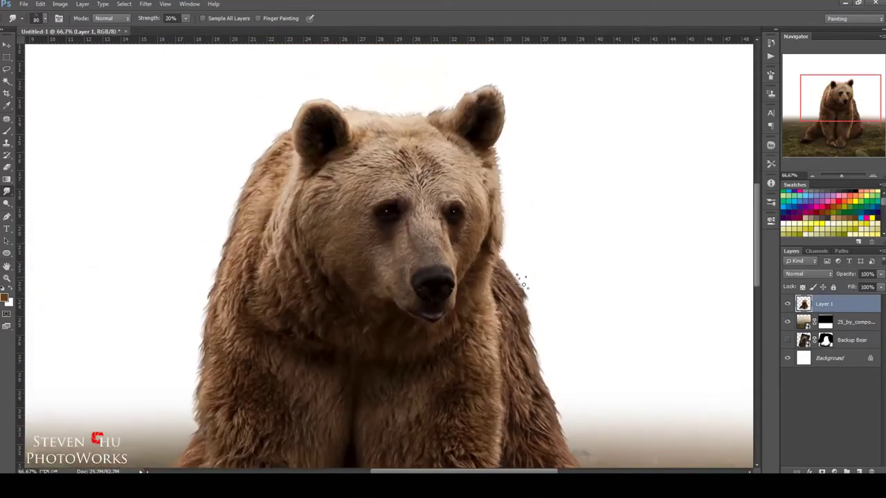
pyautogui.press('[')
pyautogui.press('8')
pyautogui.press('3')
pyautogui.press('v')
pyautogui.hotkey('ctrl', '-')
pyautogui.hotkey('ctrl', '-')
pyautogui.hotkey('ctrl', '-')
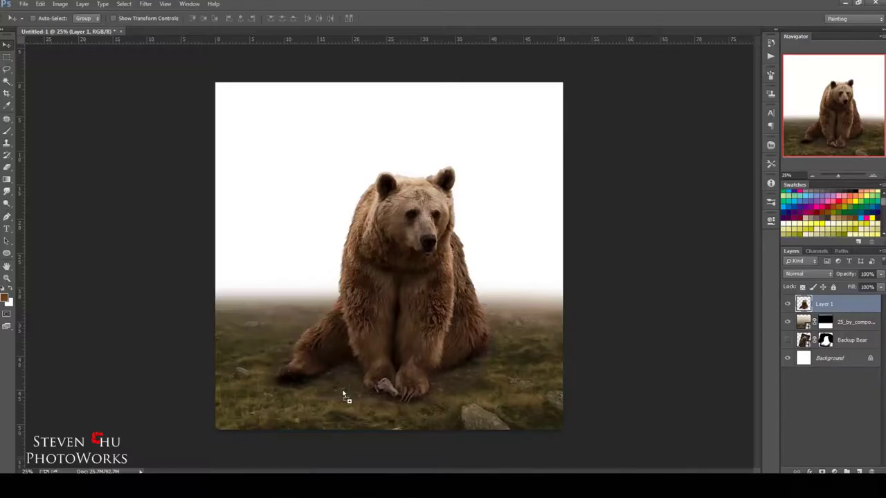
# - Place the giant log behind the bear with a layer mask, painting it at 20% opacity
pyautogui.moveTo(234, 90); pyautogui.dragTo(344, 395)
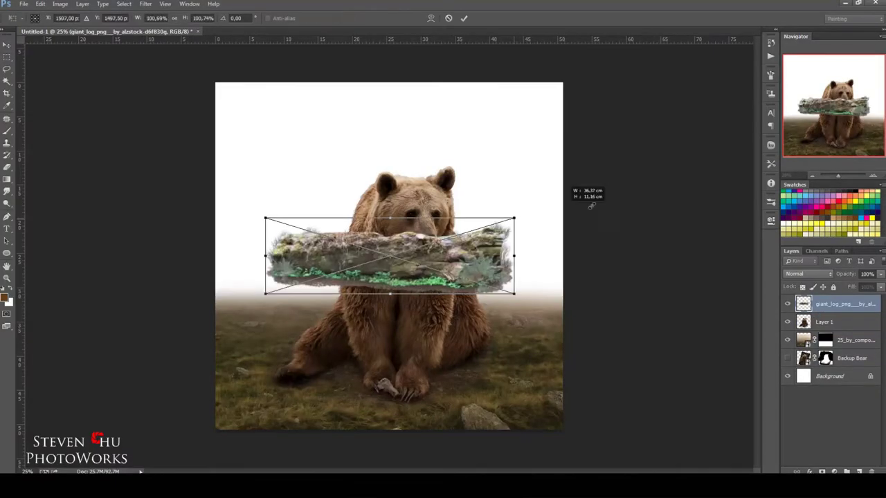
pyautogui.press('Return')
pyautogui.hotkey('ctrl', '[')
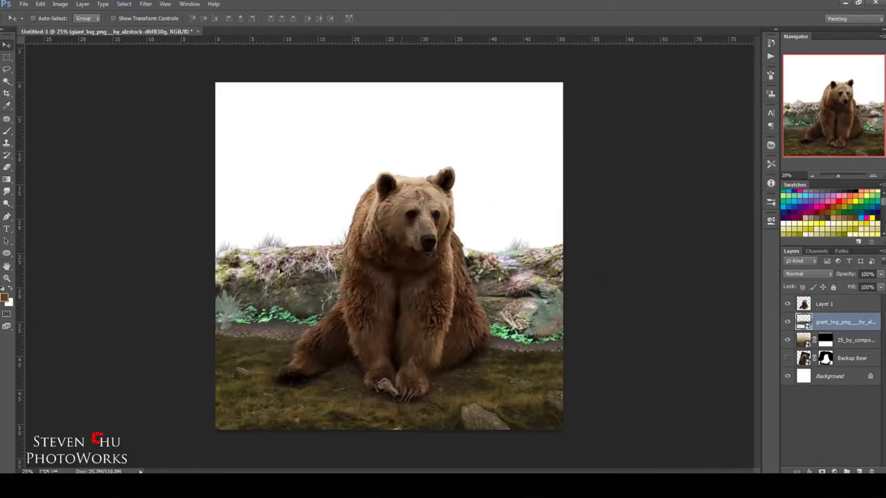
pyautogui.click(7, 131)
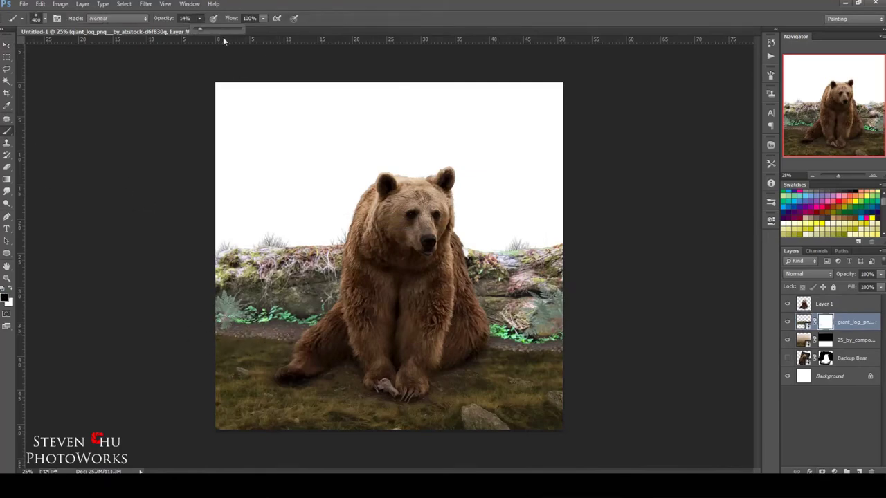
pyautogui.press('2')
pyautogui.moveTo(563, 321); pyautogui.dragTo(563, 307)
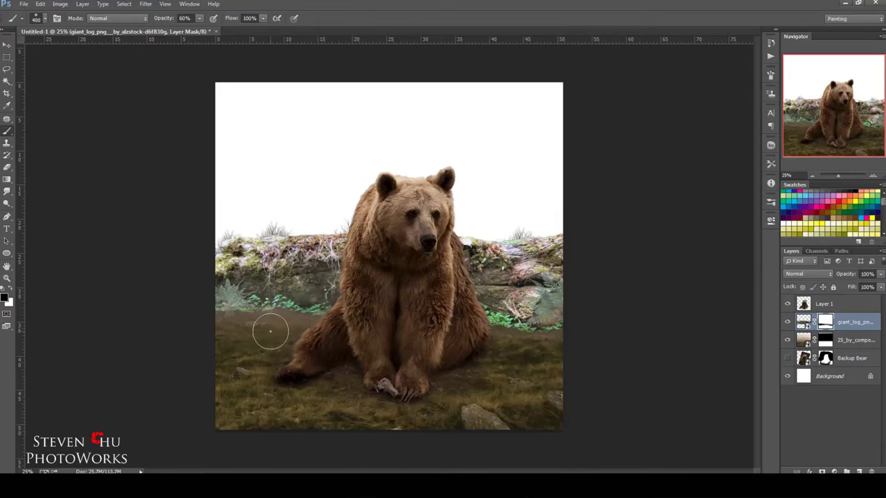
# - Select the Smudge tool with a different brush preset
pyautogui.press('v')
pyautogui.press('r')
pyautogui.rightClick(275, 156)
pyautogui.scroll(-5, 387, 277)
pyautogui.doubleClick(297, 311)
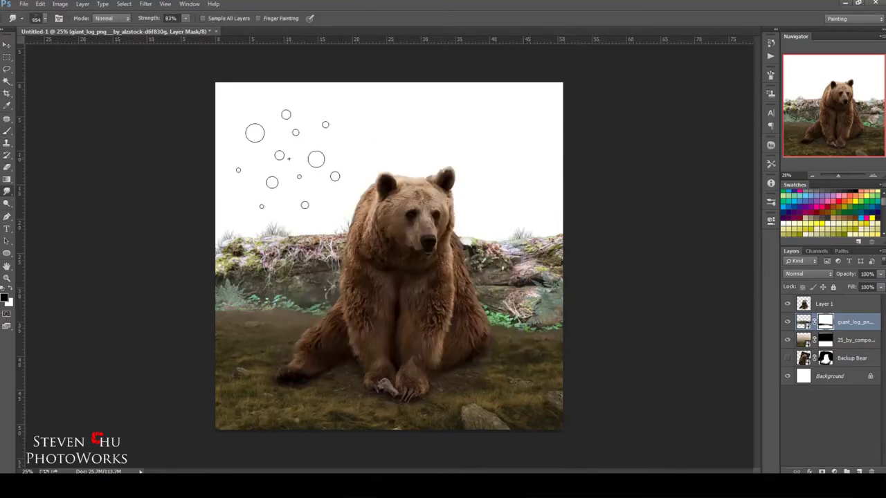
# - Create a new blank document, Untitled-2
pyautogui.click(23, 3)
pyautogui.click(35, 15)
pyautogui.click(311, 149)
# - Paint four large soft black blobs and six small dots across the blank canvas
pyautogui.rightClick(374, 202)
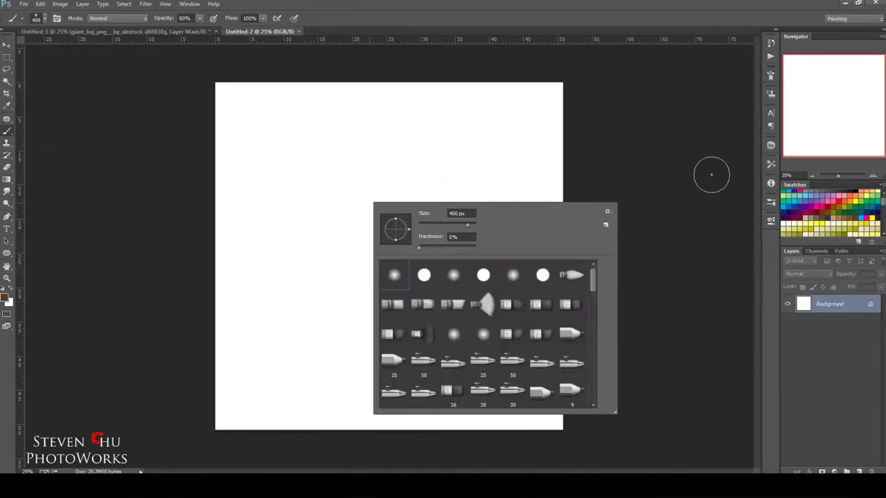
pyautogui.press('Escape')
pyautogui.click(318, 178)
pyautogui.click(454, 207)
pyautogui.click(419, 298)
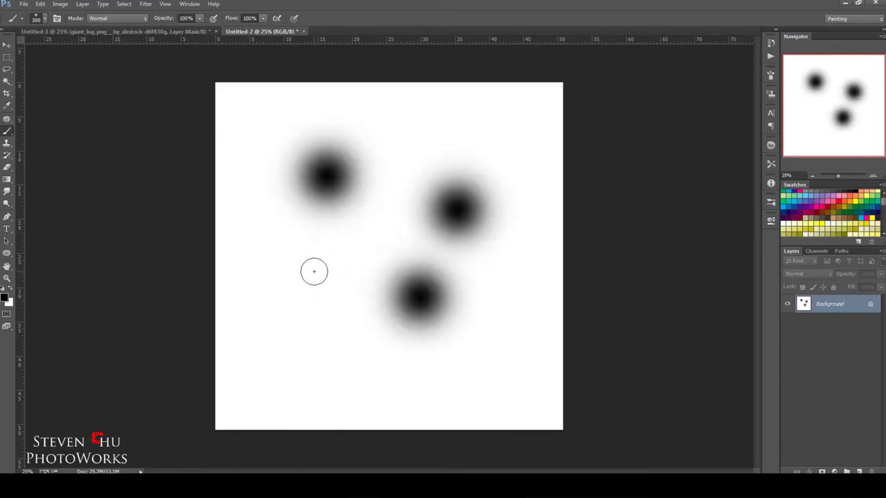
pyautogui.click(313, 270)
pyautogui.click(273, 243)
pyautogui.click(256, 346)
pyautogui.click(492, 148)
pyautogui.click(473, 379)
pyautogui.click(256, 346)
pyautogui.click(271, 117)
# - Define the pattern as a new brush preset and close Untitled-2 without saving
pyautogui.click(40, 4)
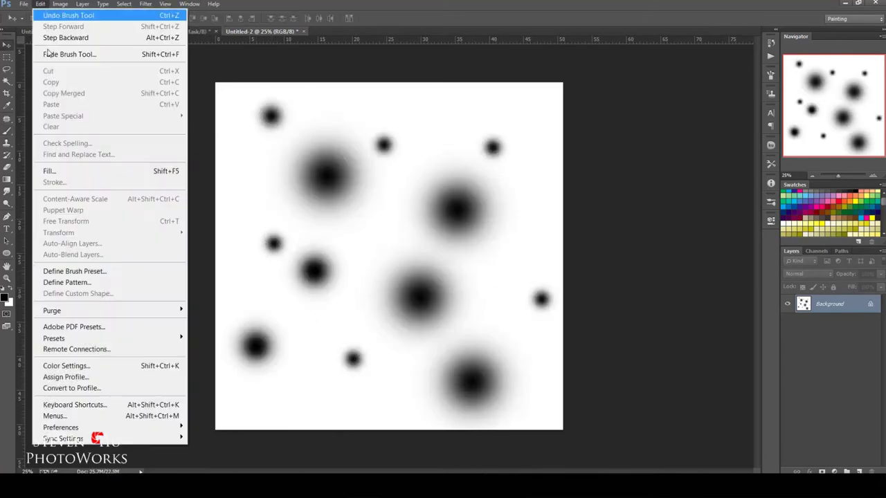
pyautogui.click(69, 274)
pyautogui.click(537, 165)
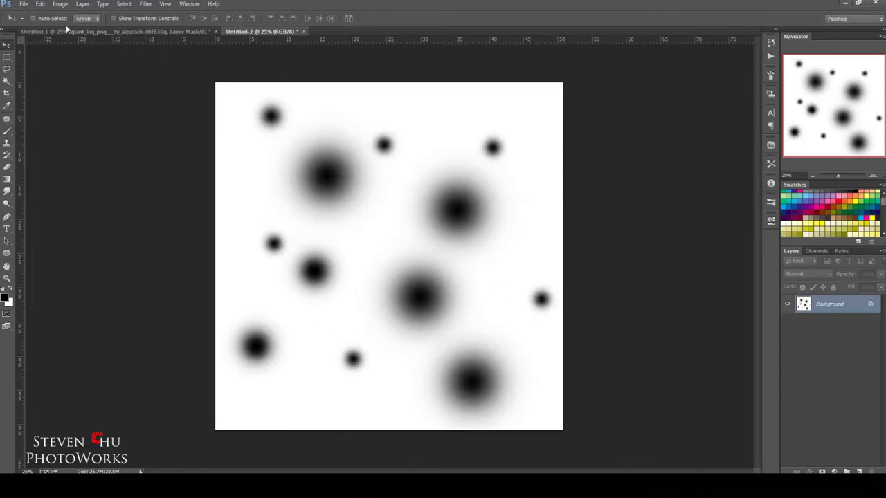
pyautogui.hotkey('ctrl', 'w')
pyautogui.click(445, 182)
pyautogui.rightClick(332, 157)
pyautogui.scroll(-5, 390, 341)
# - Add a Brightness/Contrast adjustment clipped to the log layer
pyautogui.click(9, 44)
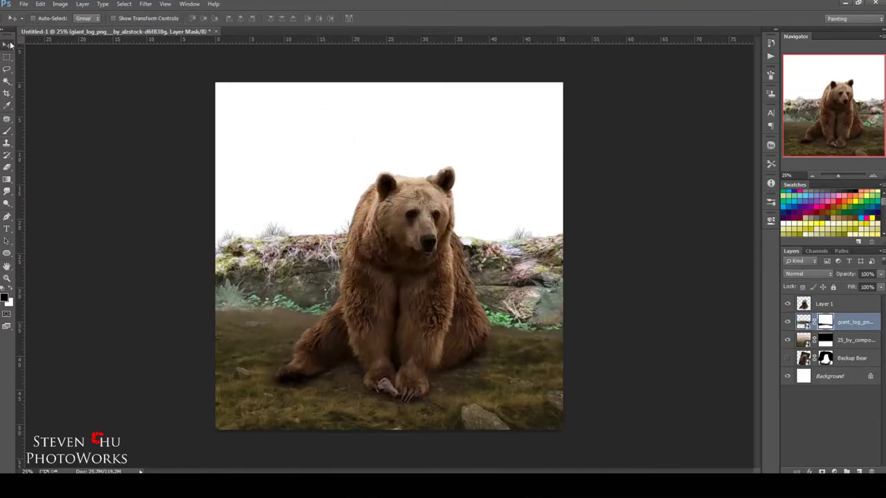
pyautogui.click(834, 471)
pyautogui.click(800, 291)
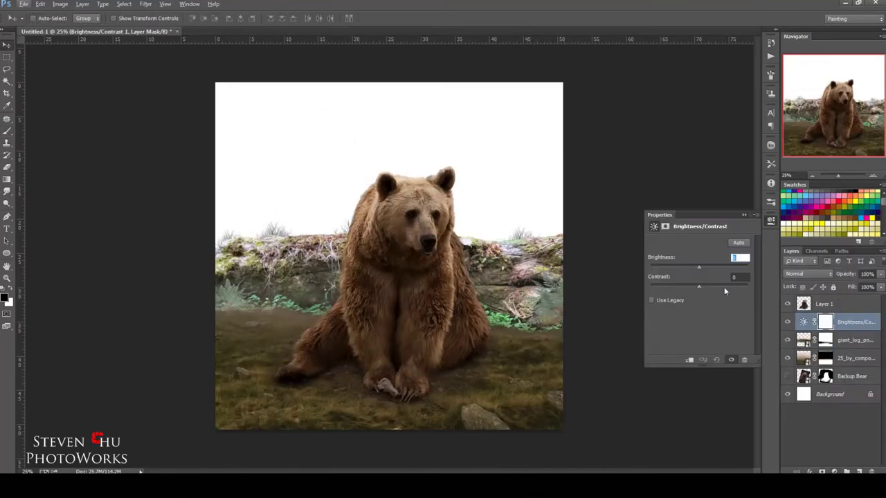
pyautogui.keyDown('alt'); pyautogui.click(819, 326); pyautogui.keyUp('alt')
pyautogui.click(744, 214)
# - Paint on the log's mask to hide its base, using a 50% brush and white to restore grass
pyautogui.click(825, 340)
pyautogui.press('b')
pyautogui.moveTo(280, 298)
pyautogui.mouseDown()
pyautogui.moveTo(230, 301)
pyautogui.moveTo(312, 305)
pyautogui.mouseUp()
pyautogui.rightClick(266, 263)
pyautogui.write('205')
pyautogui.press('Return')
pyautogui.press('5')
pyautogui.press('x')
pyautogui.press(']')
pyautogui.press(']')
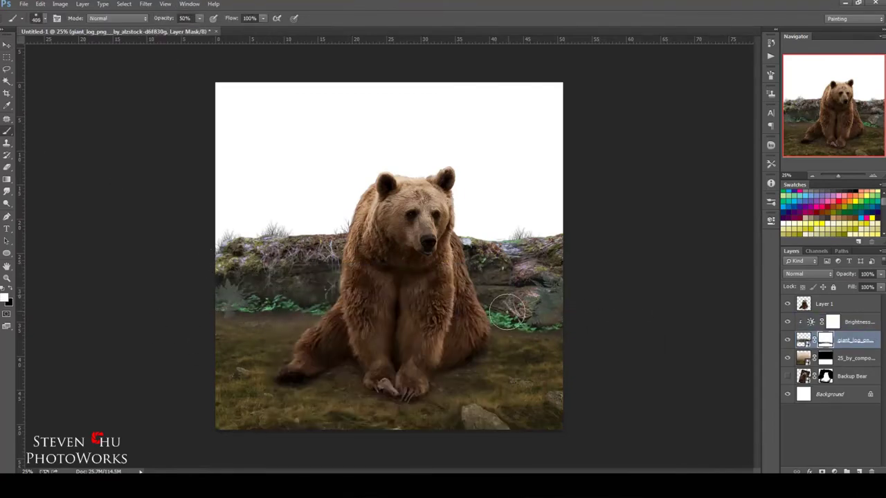
pyautogui.press('v')
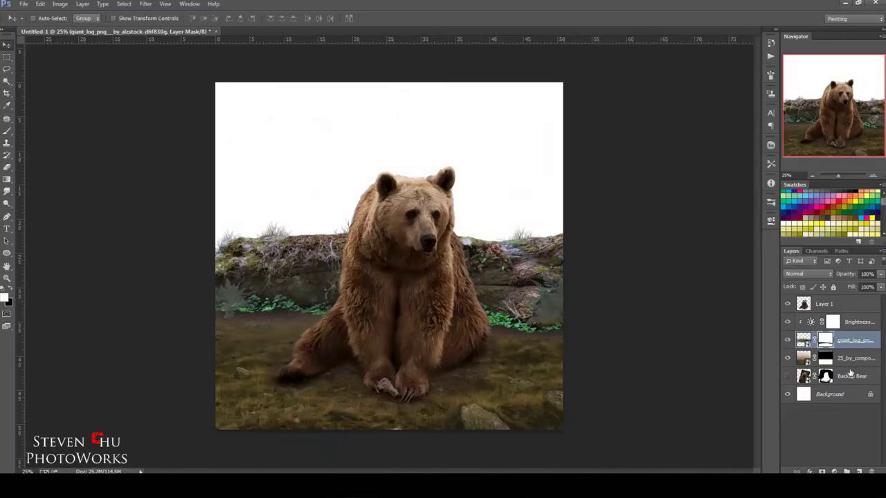
pyautogui.click(850, 374)
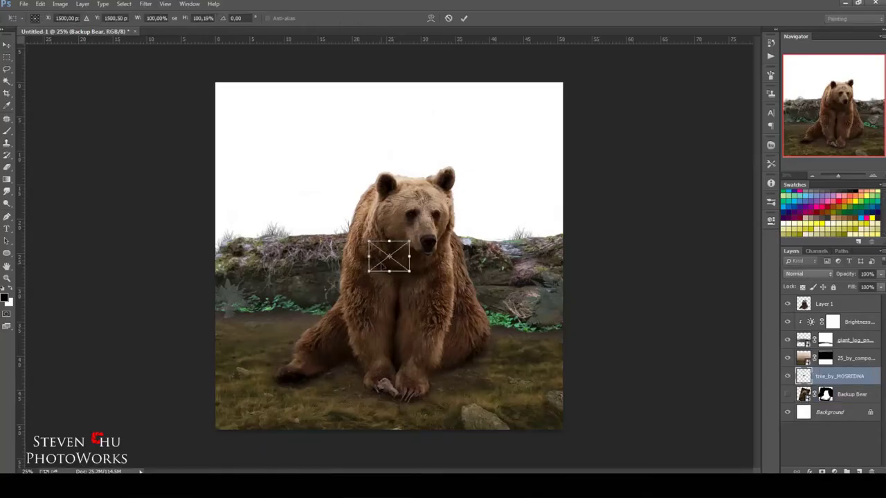
# - Scale the forest photo to fill the upper canvas behind the bear and log
pyautogui.moveTo(369, 271); pyautogui.dragTo(247, 361)
pyautogui.moveTo(624, 362); pyautogui.dragTo(585, 356)
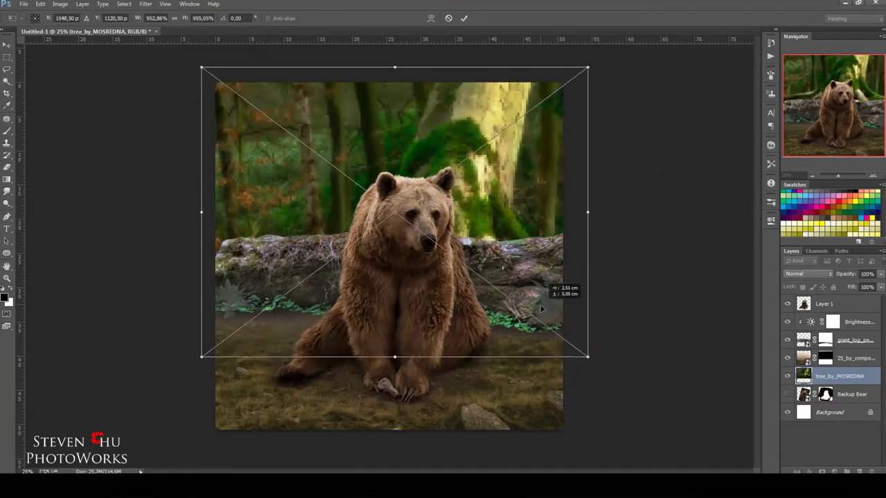
pyautogui.moveTo(192, 358); pyautogui.dragTo(205, 341)
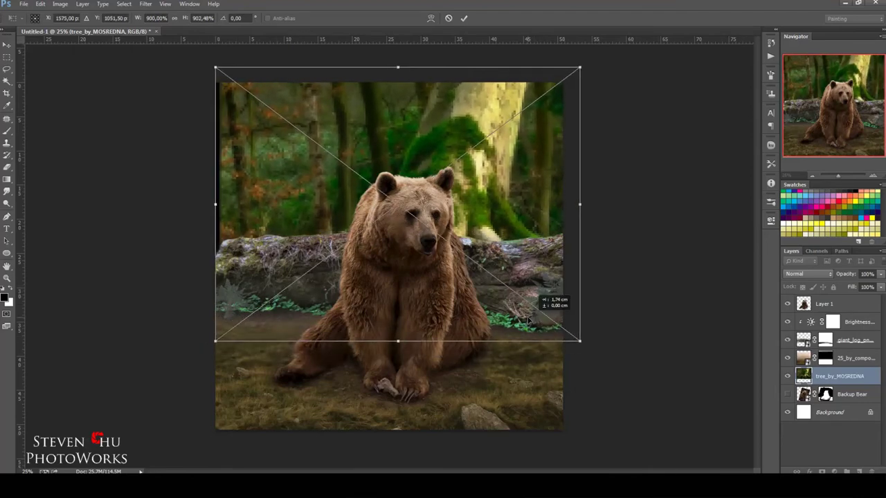
pyautogui.moveTo(581, 351); pyautogui.dragTo(567, 340)
pyautogui.press('Return')
# - Paint black on the log's mask with a smaller brush to sink its lower edge into the ground
pyautogui.click(825, 340)
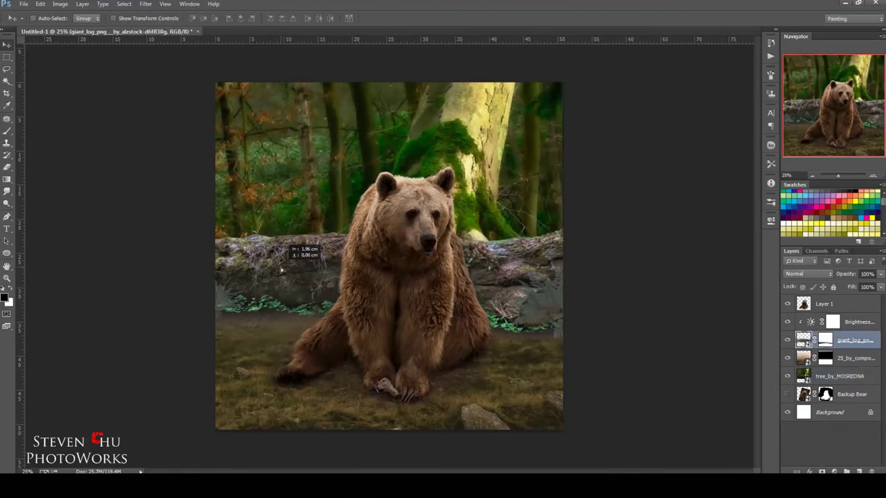
pyautogui.press('b')
pyautogui.press('[')
pyautogui.press('[')
pyautogui.press('[')
pyautogui.press('x')
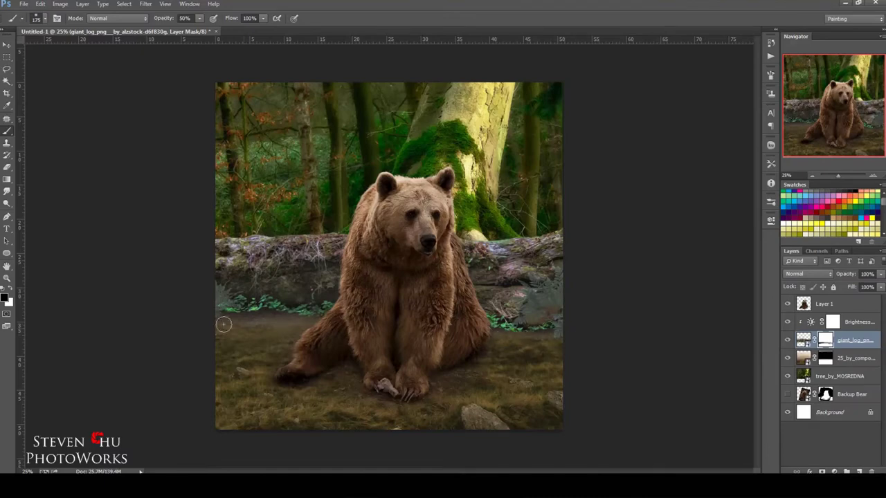
pyautogui.click(806, 322)
pyautogui.click(825, 340)
pyautogui.press(']')
pyautogui.press(']')
pyautogui.press(']')
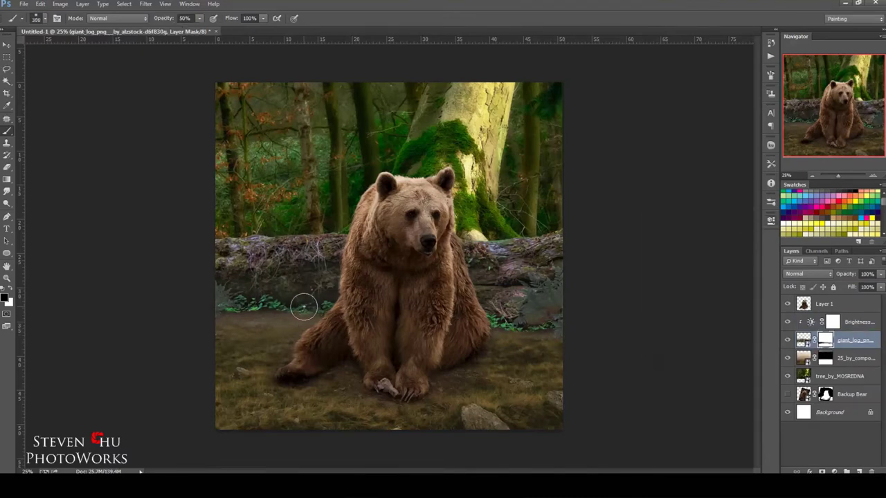
# - Create a FOG layer above the forest with a white gradient at about 21% opacity
pyautogui.press('x')
pyautogui.press('v')
pyautogui.click(841, 383)
pyautogui.hotkey('ctrl', 'shift', 'alt', 'n')
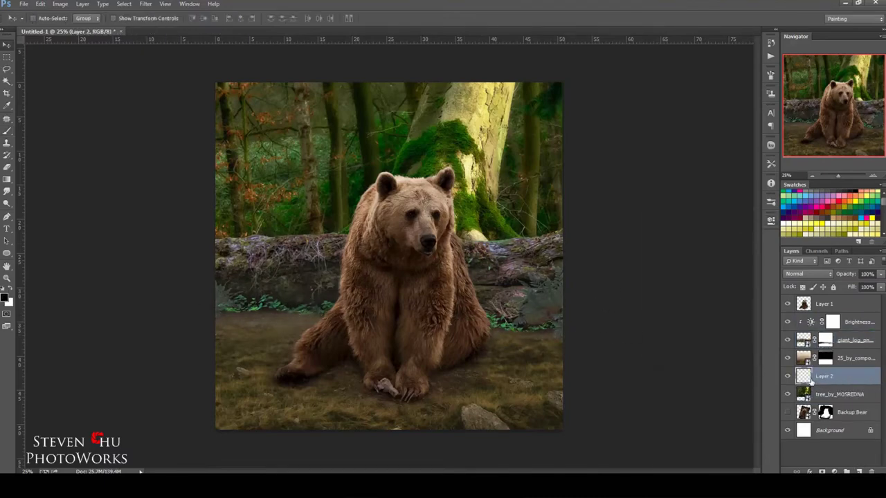
pyautogui.write('FOG')
pyautogui.press('Return')
pyautogui.press('g')
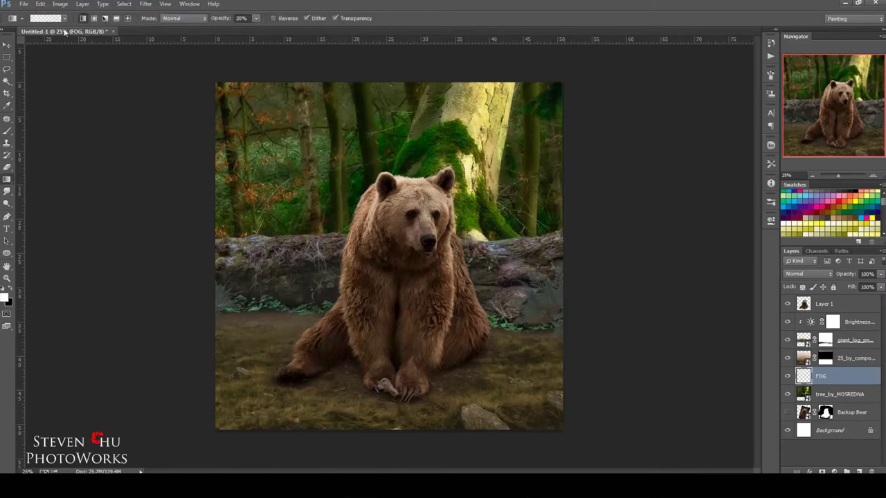
pyautogui.press('0')
pyautogui.moveTo(880, 274); pyautogui.dragTo(844, 287)
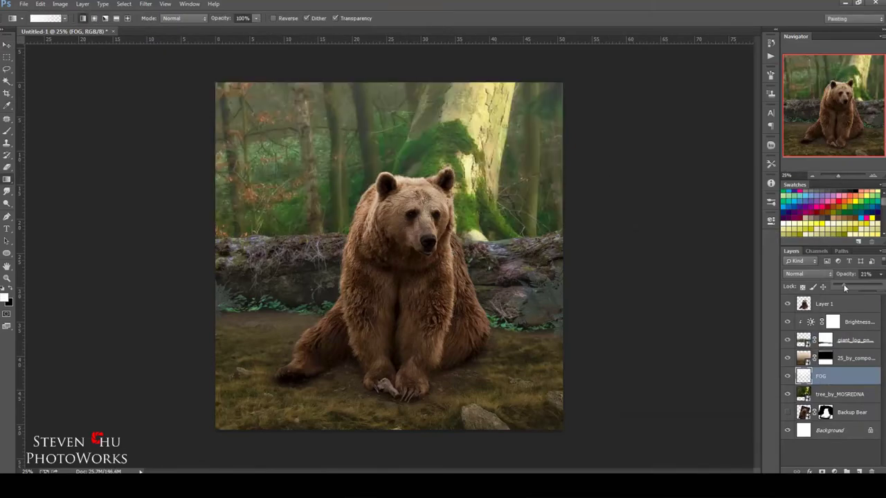
# - Add a Fog layer with a white top-down gradient at about 23% opacity
pyautogui.click(861, 325)
pyautogui.click(859, 471)
pyautogui.moveTo(399, 69); pyautogui.dragTo(399, 346)
pyautogui.doubleClick(820, 322)
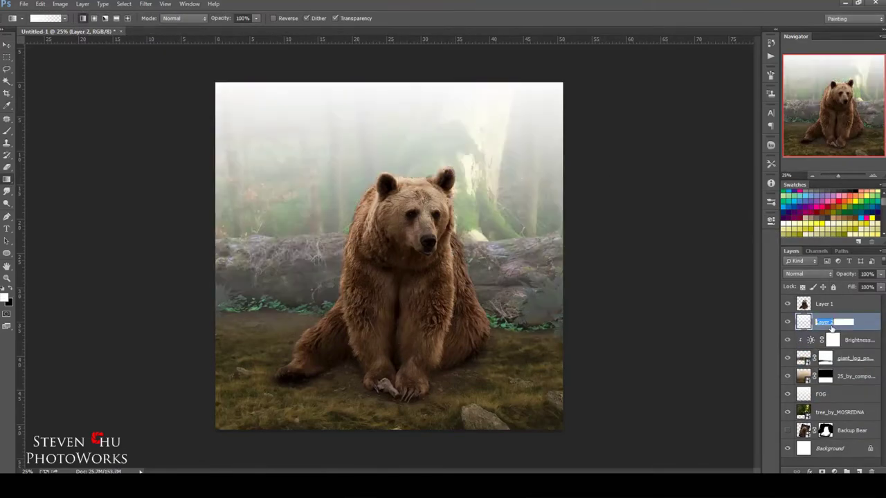
pyautogui.write('Fog')
pyautogui.press('Return')
pyautogui.moveTo(881, 274); pyautogui.dragTo(844, 285)
# - Gaussian-blur the forest photo and the log, then cut cyan from the forest's yellows
pyautogui.press('v')
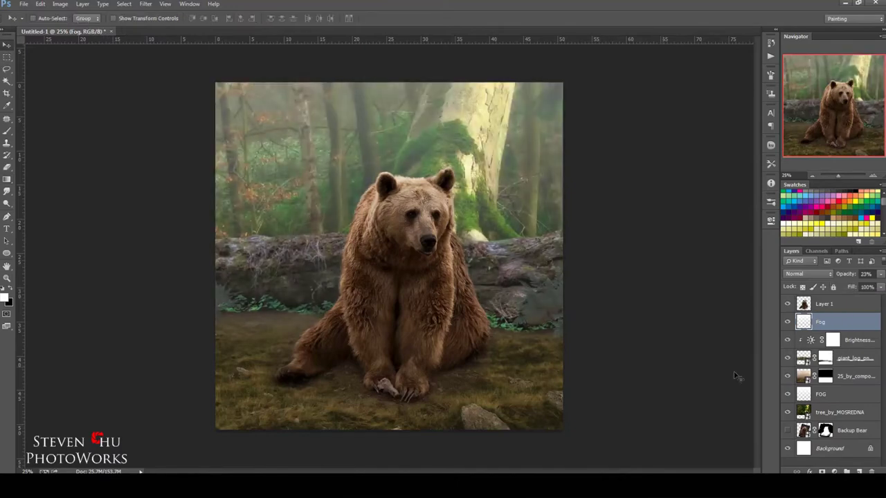
pyautogui.click(145, 5)
pyautogui.press('Return')
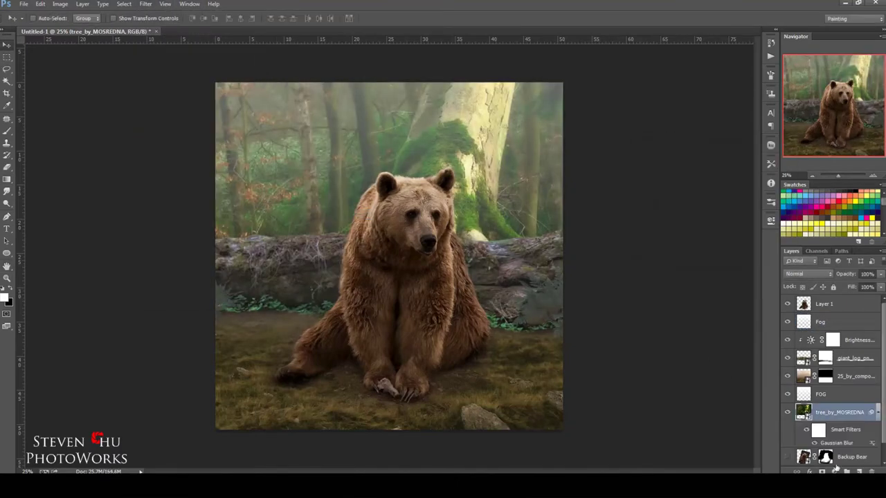
pyautogui.click(850, 357)
pyautogui.click(145, 4)
pyautogui.click(332, 216)
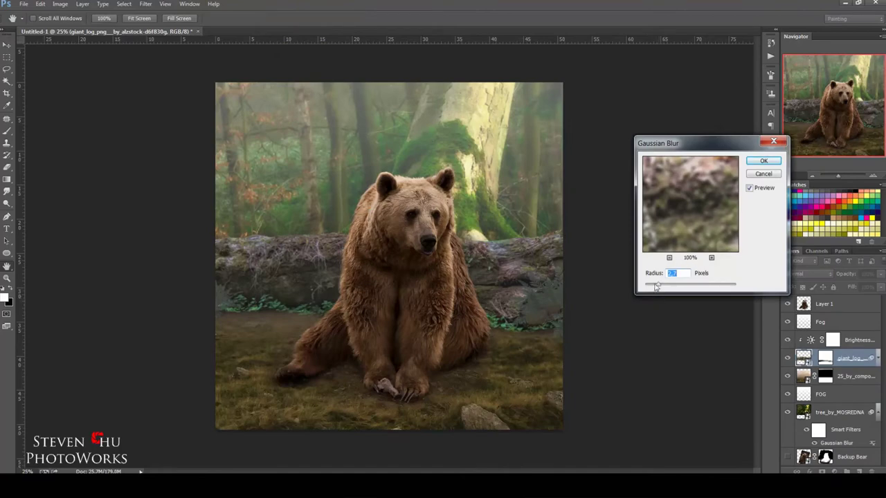
pyautogui.press('Return')
pyautogui.click(836, 433)
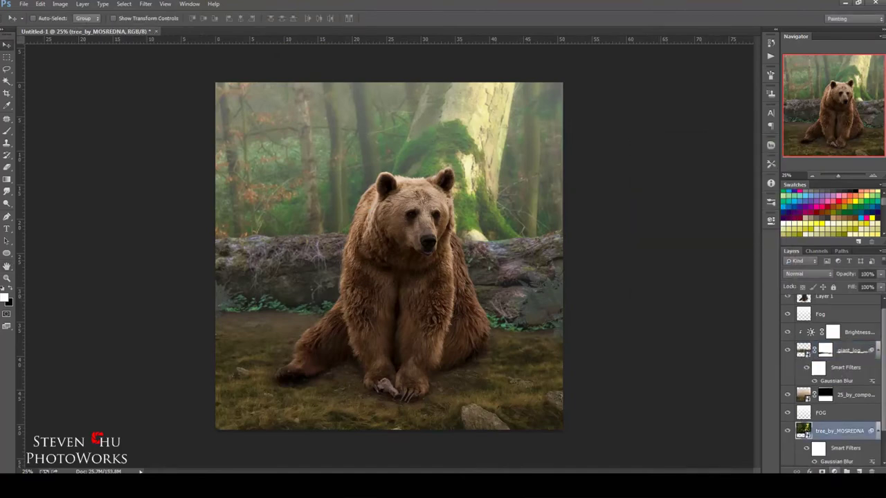
pyautogui.moveTo(699, 277); pyautogui.dragTo(660, 276)
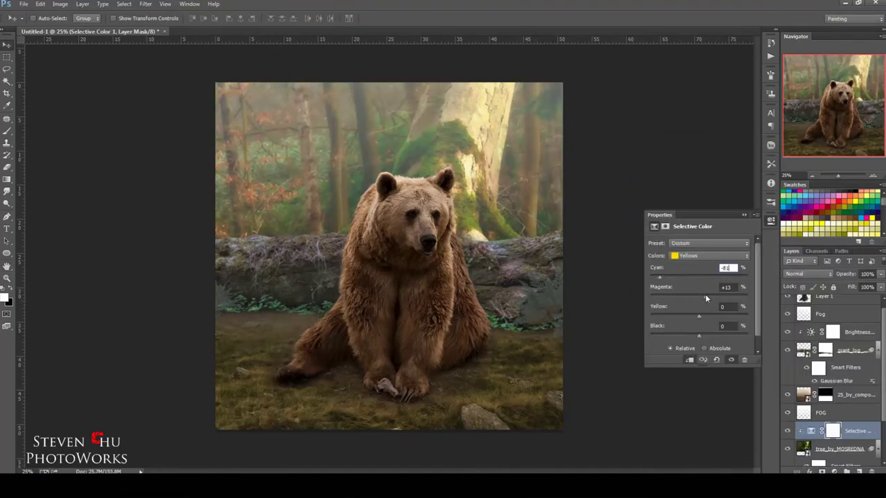
# - Adjust the Greens in the forest's first Selective Color adjustment
pyautogui.click(688, 256)
pyautogui.click(688, 277)
pyautogui.click(745, 215)
# - Add Selective Color 2 above Brightness and adjust its Yellows and Magentas
pyautogui.click(855, 332)
pyautogui.click(834, 471)
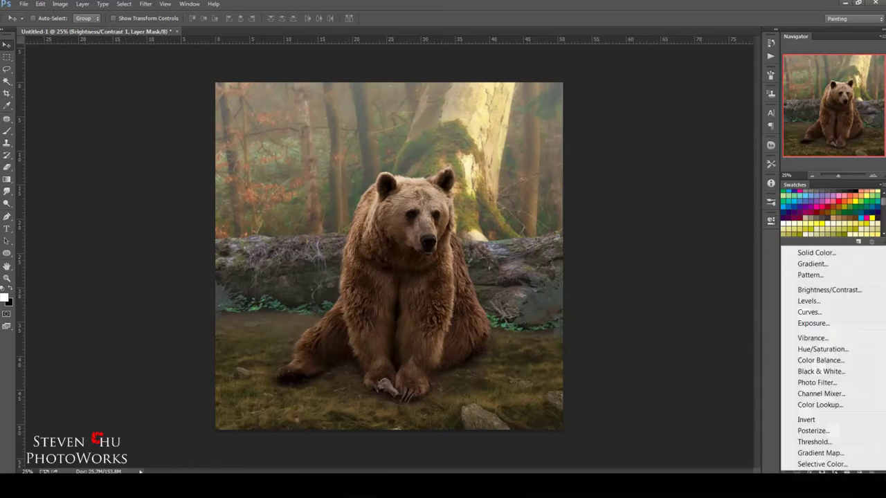
pyautogui.click(816, 467)
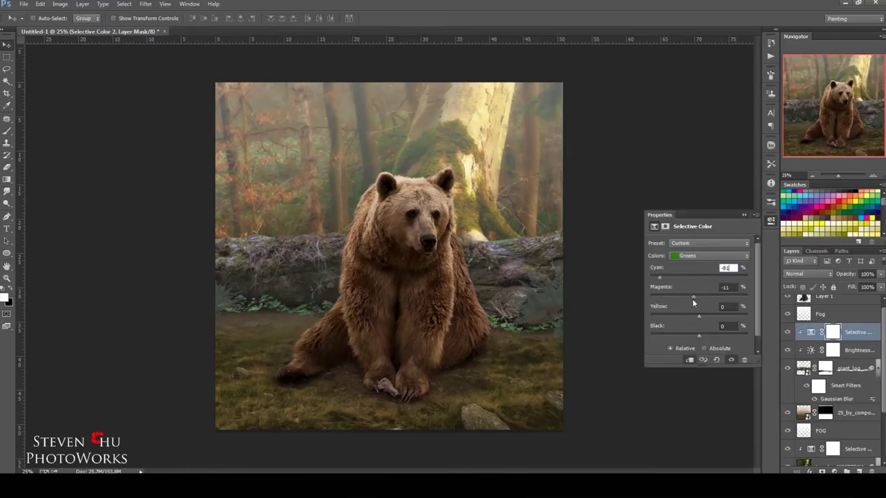
pyautogui.click(689, 256)
pyautogui.click(687, 267)
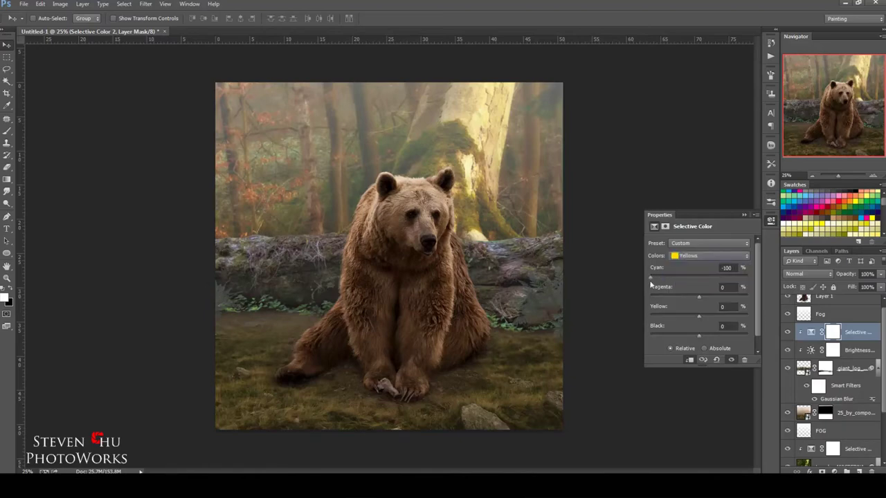
pyautogui.click(710, 255)
pyautogui.click(696, 307)
# - Adjust Selective Color 2's Reds and set Neutrals cyan to -9
pyautogui.click(709, 255)
pyautogui.click(703, 263)
pyautogui.click(705, 256)
pyautogui.click(703, 314)
pyautogui.moveTo(690, 277); pyautogui.dragTo(694, 277)
pyautogui.click(308, 277)
pyautogui.click(845, 413)
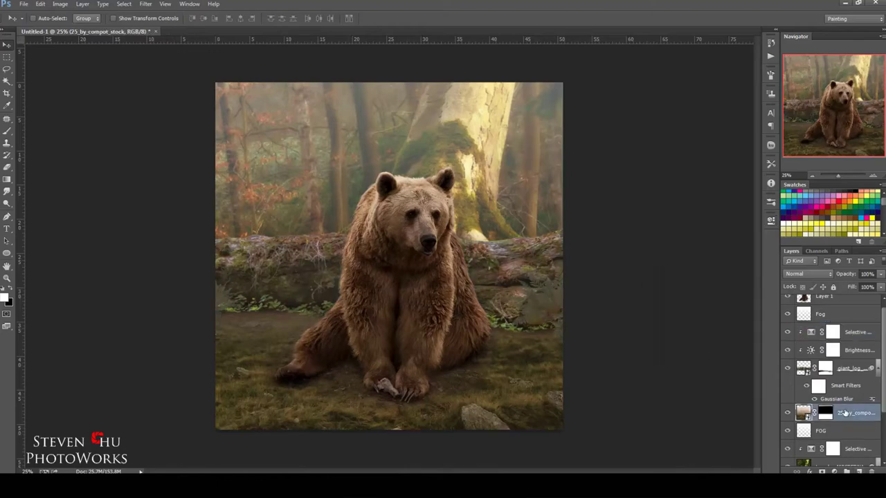
# - Create a Shadow Log layer and set a large black brush at 8% opacity
pyautogui.hotkey('ctrl', 'shift', 'alt', 'n')
pyautogui.write('w Log')
pyautogui.press('Return')
pyautogui.click(7, 131)
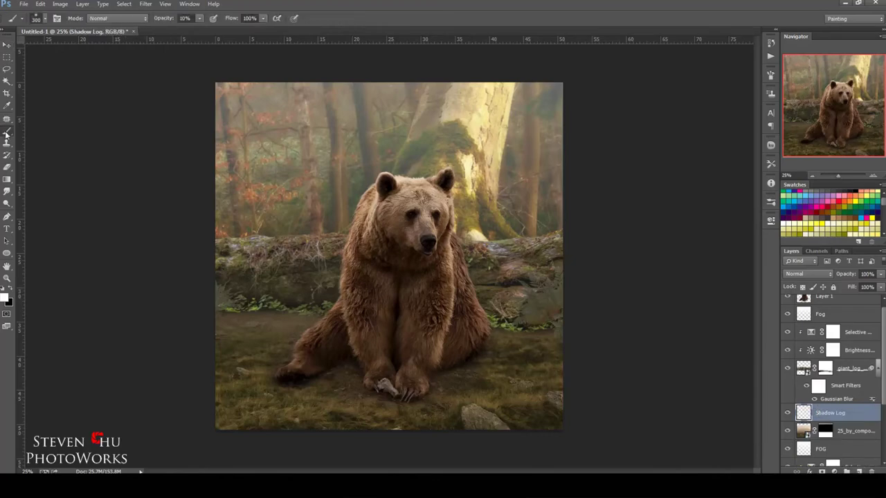
pyautogui.click(11, 289)
pyautogui.press('0')
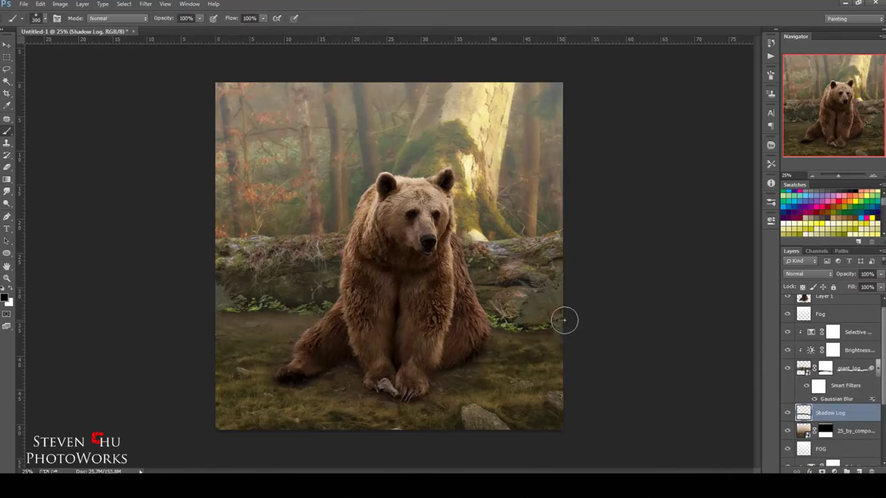
pyautogui.moveTo(201, 19); pyautogui.dragTo(159, 30)
pyautogui.press(']')
pyautogui.press(']')
pyautogui.press(']')
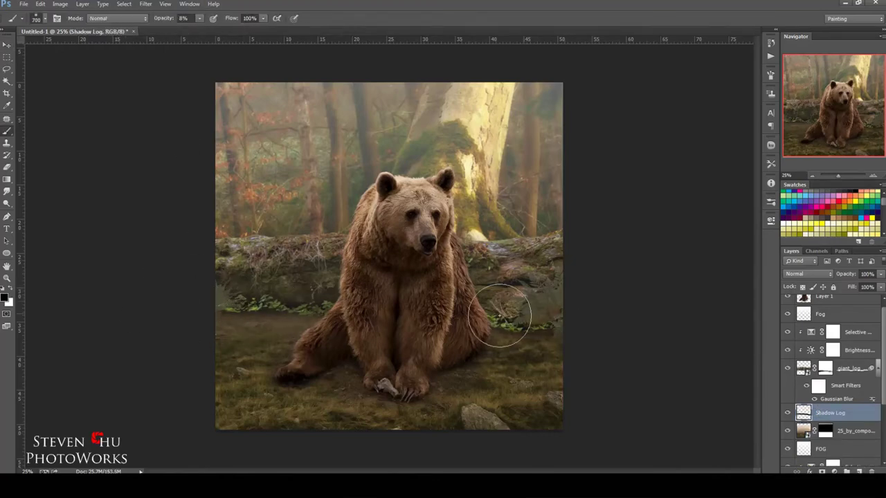
# - Reorder the layers and add a Selective Color adjustment above the ground layer
pyautogui.press('v')
pyautogui.moveTo(858, 332); pyautogui.dragTo(858, 423)
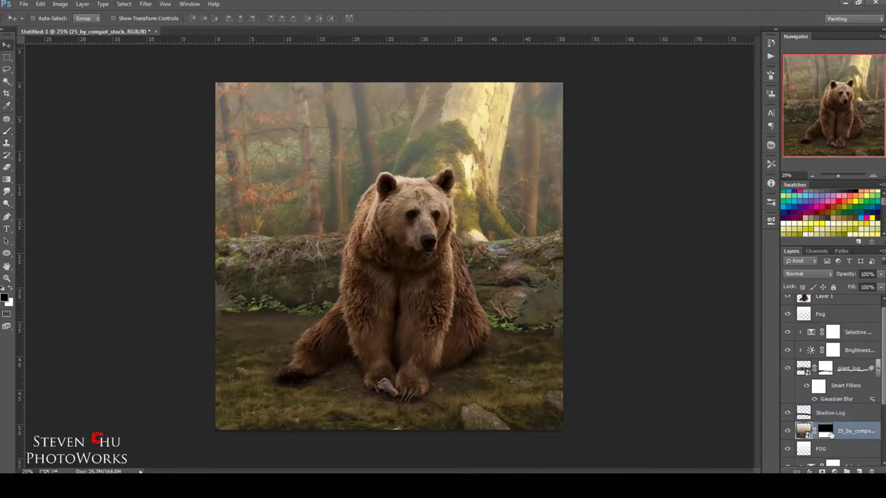
pyautogui.doubleClick(811, 430)
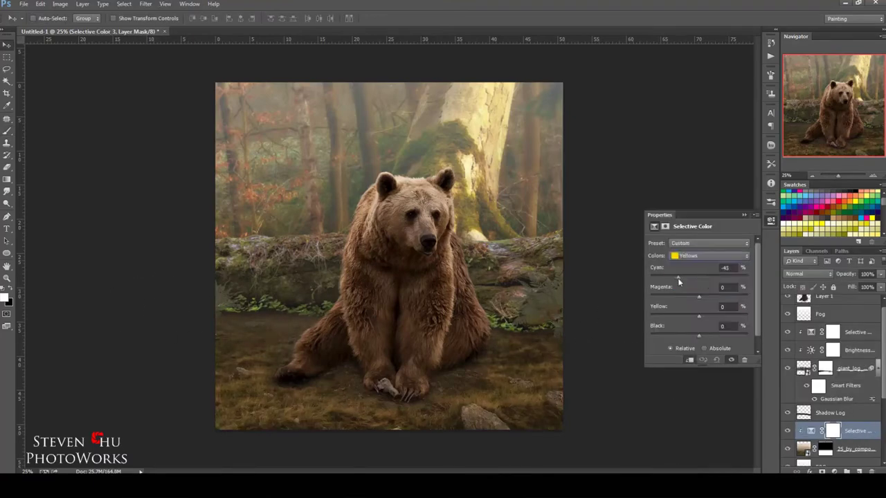
# - Finish Selective Color 3 (Yellows Cyan -45) and set a Brightness/Contrast below FOG to brightness 10
pyautogui.click(744, 215)
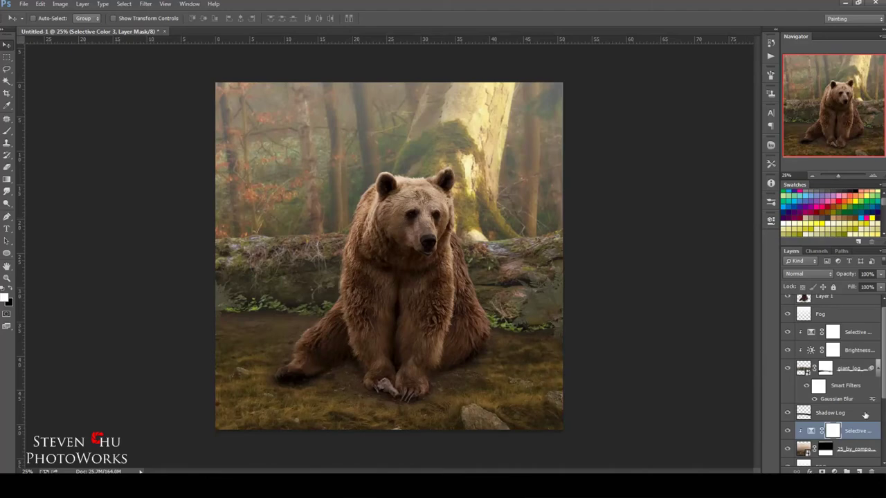
pyautogui.moveTo(858, 349); pyautogui.dragTo(848, 415)
pyautogui.moveTo(698, 267); pyautogui.dragTo(696, 272)
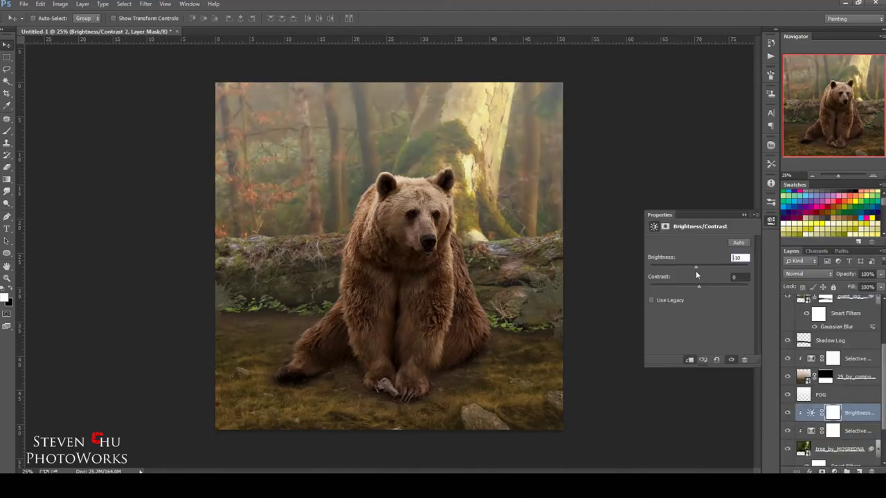
pyautogui.click(744, 215)
pyautogui.click(437, 287)
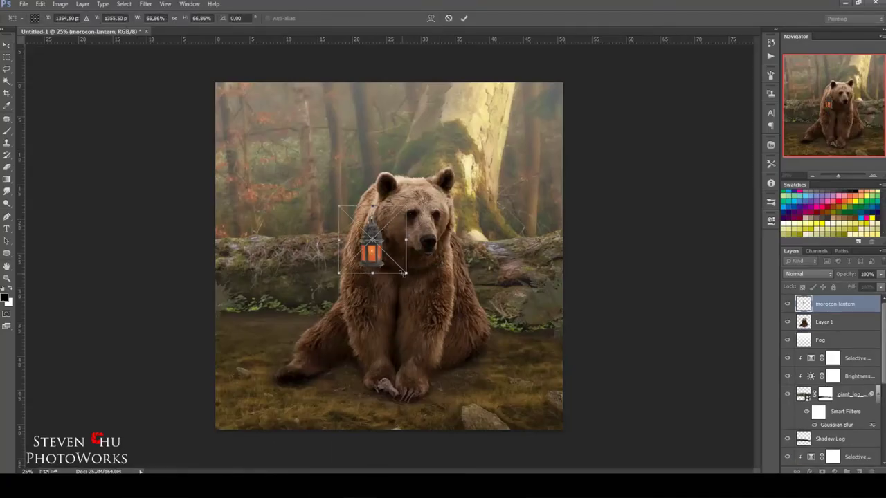
# - Shrink the lantern, place it lower right beside the bear's paw, and add a layer mask
pyautogui.moveTo(388, 256); pyautogui.dragTo(503, 367)
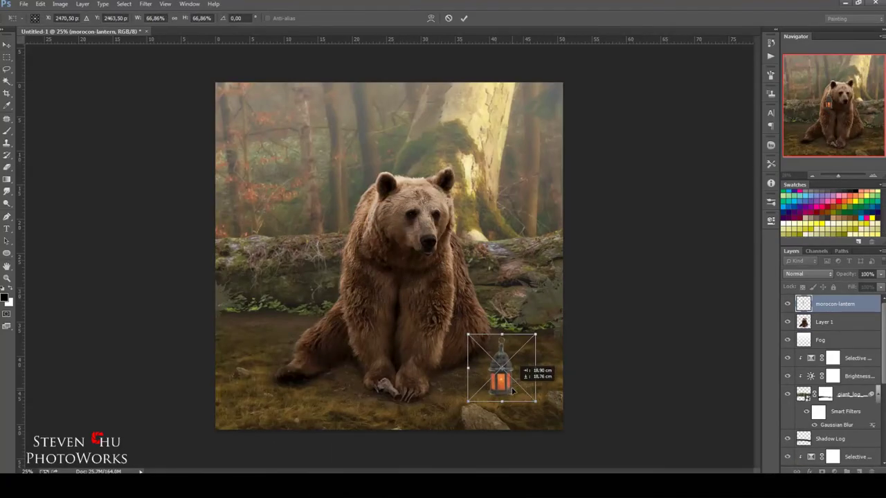
pyautogui.press('Return')
pyautogui.hotkey('ctrl', '+')
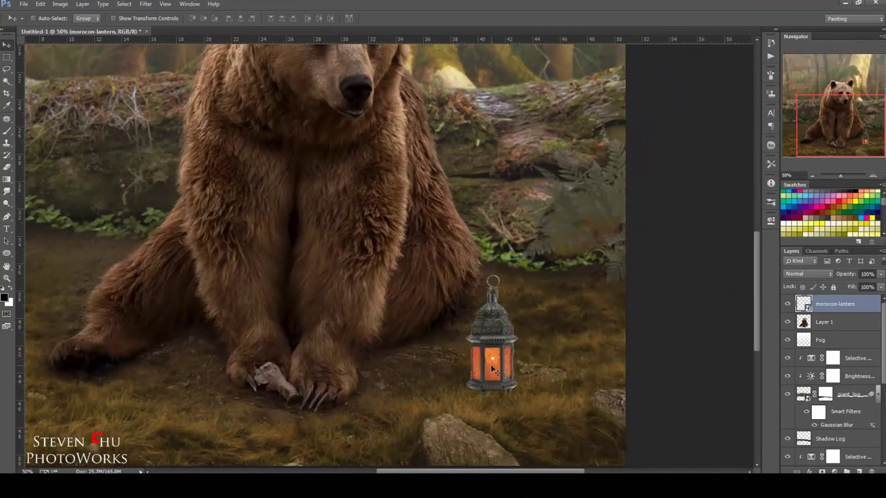
pyautogui.click(821, 471)
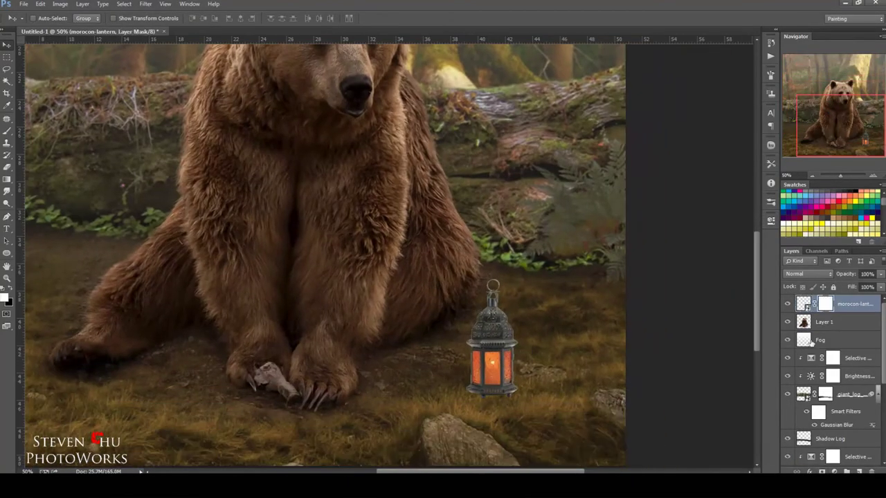
pyautogui.press('b')
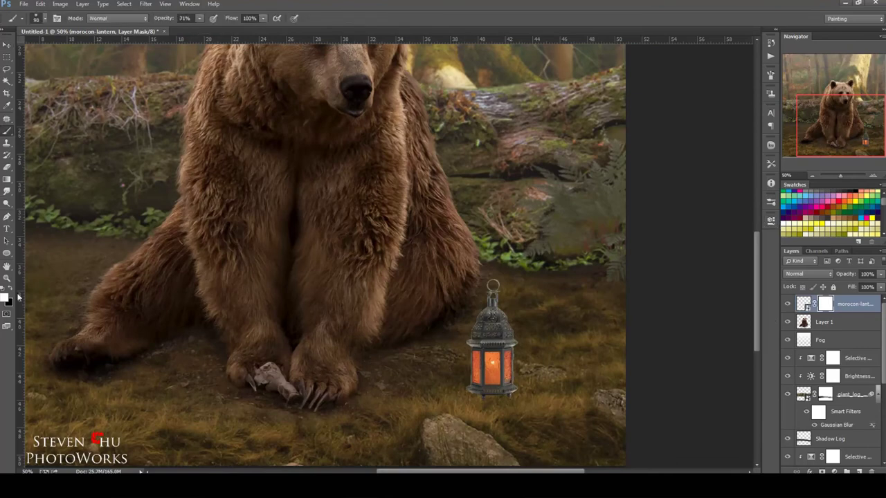
# - Add a Shadow layer under the lantern and set the brush to 20% opacity
pyautogui.keyDown('ctrl'); pyautogui.click(846, 472); pyautogui.keyUp('ctrl')
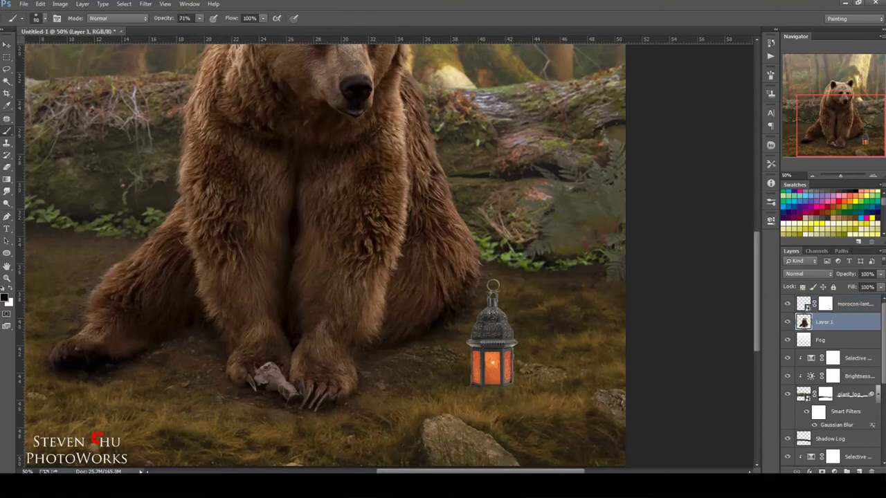
pyautogui.doubleClick(834, 322)
pyautogui.click(199, 19)
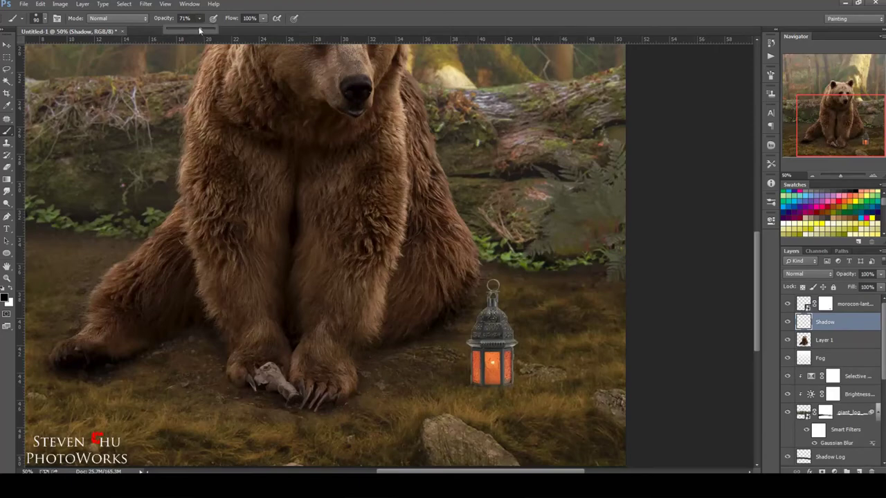
pyautogui.press('2')
pyautogui.press('x')
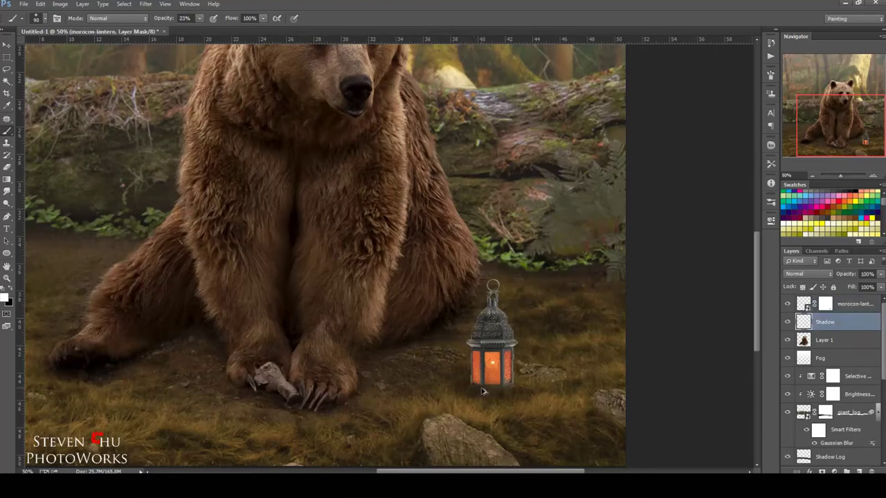
pyautogui.click(825, 304)
pyautogui.press('v')
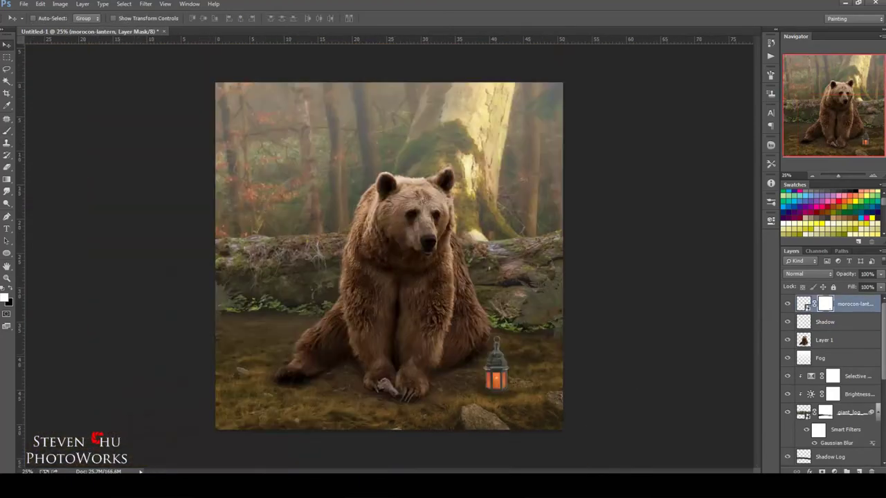
pyautogui.hotkey('ctrl', '-')
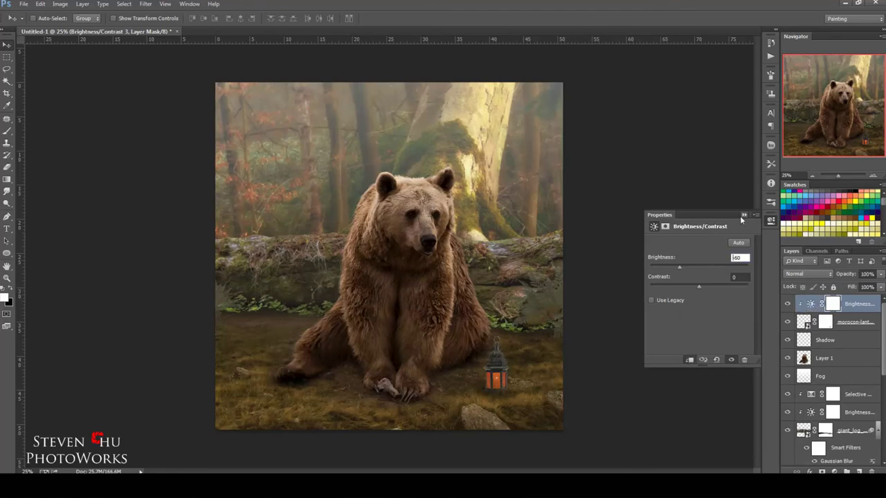
# - Add a clipped Color Balance to the lantern, shifting its highlights toward yellow
pyautogui.click(823, 465)
pyautogui.click(821, 362)
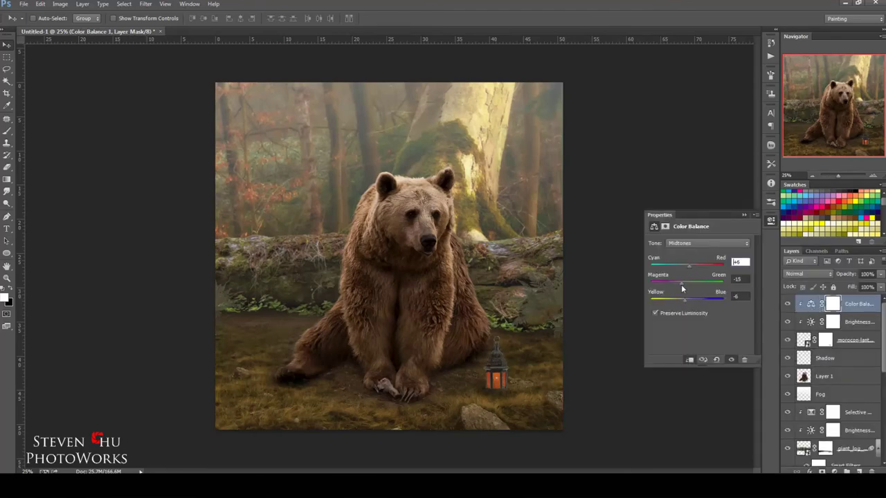
pyautogui.click(706, 243)
pyautogui.click(681, 253)
pyautogui.moveTo(684, 299); pyautogui.dragTo(666, 302)
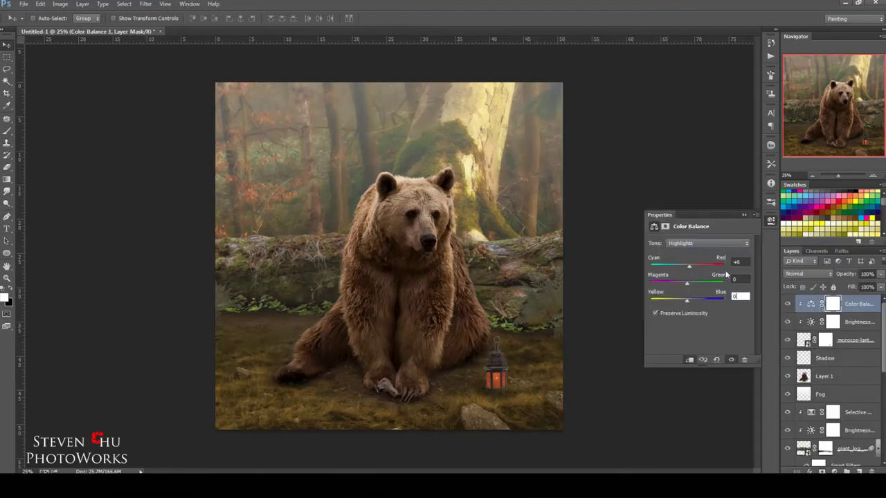
pyautogui.click(443, 227)
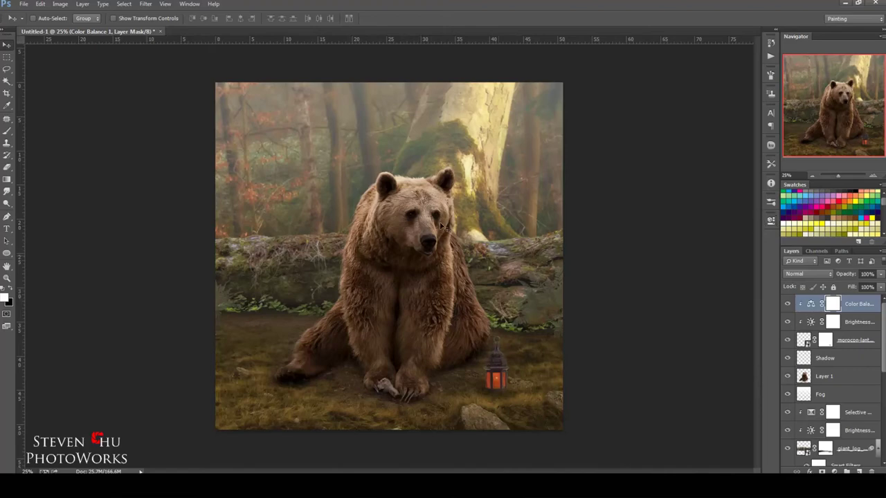
pyautogui.hotkey('ctrl', 'shift', 'alt', 'n')
pyautogui.write('Lamp L')
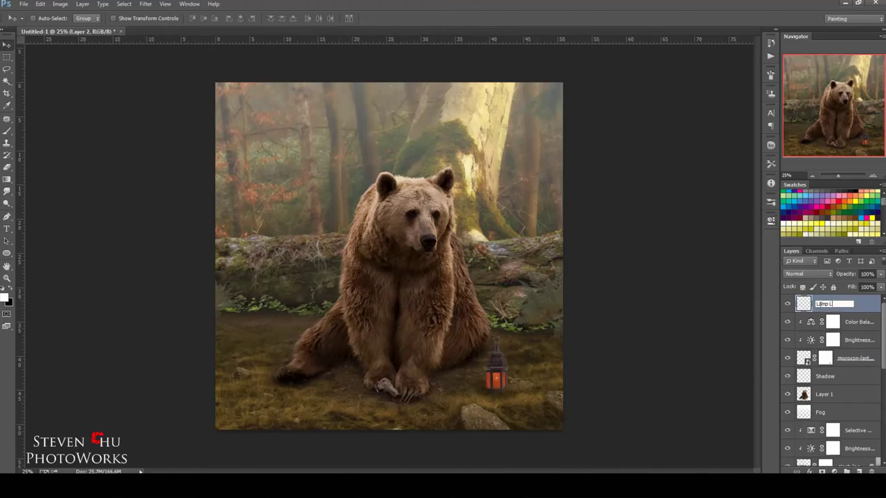
# - Name the layer Lamp Light, pick a warm brown brush colour, and set Color Dodge blending
pyautogui.write('ight')
pyautogui.press('Return')
pyautogui.click(5, 297)
pyautogui.press('Return')
pyautogui.press('b')
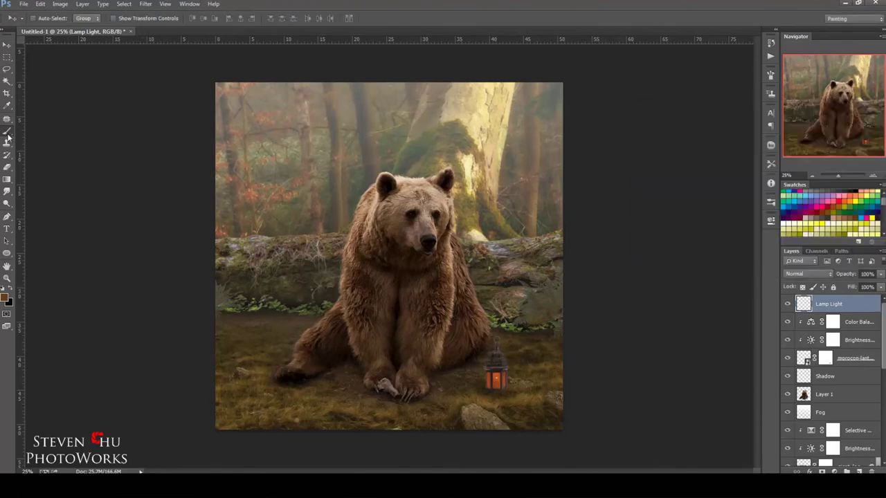
pyautogui.click(806, 274)
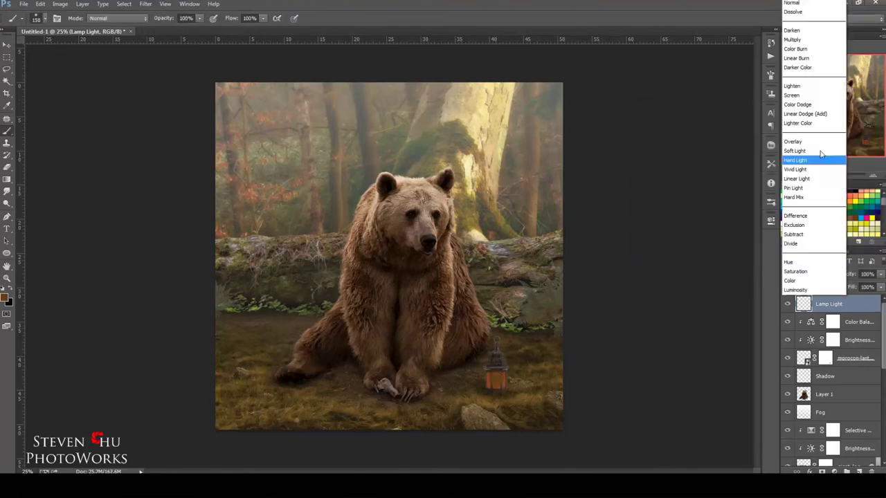
pyautogui.click(807, 158)
# - Add Lamp Ambience 1 and 2 layers and paint brown light beside the bear near the lantern
pyautogui.click(849, 319)
pyautogui.hotkey('ctrl', 'shift', 'alt', 'n')
pyautogui.write('Lamp Ambiene')
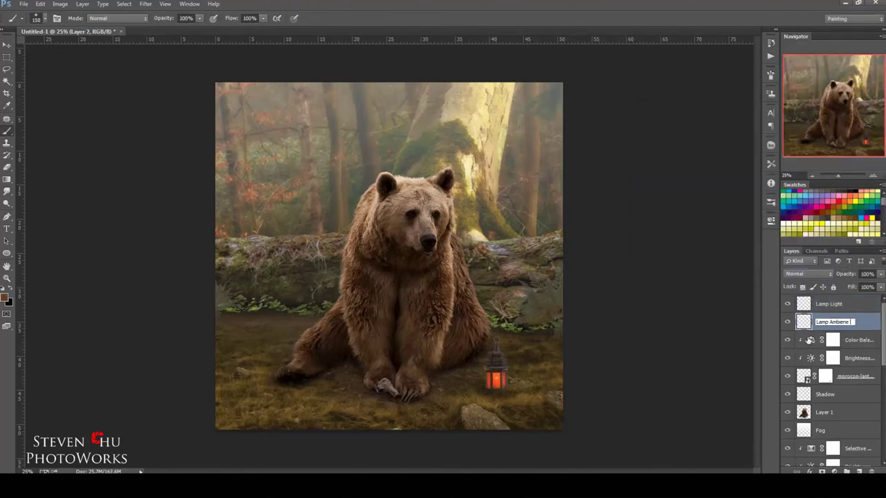
pyautogui.press('Return')
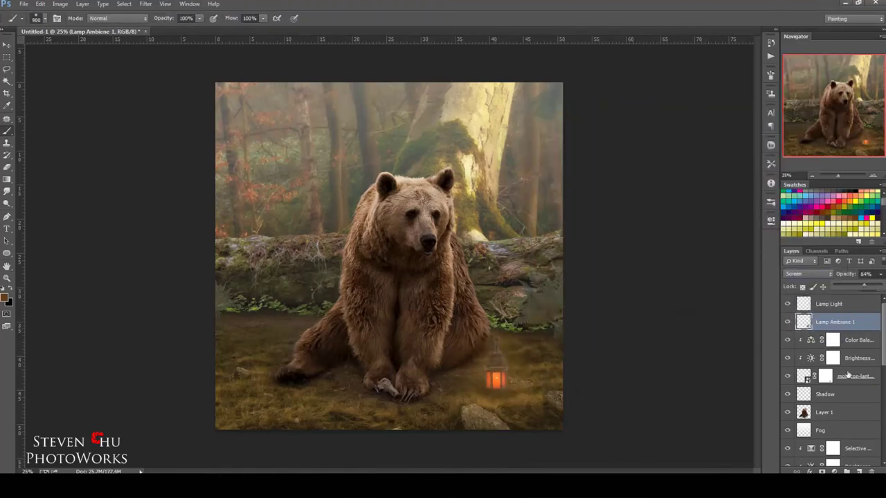
pyautogui.hotkey('ctrl', 'shift', 'alt', 'n')
pyautogui.press('Return')
pyautogui.press('[')
pyautogui.press('[')
pyautogui.press('[')
pyautogui.press('[')
pyautogui.press('[')
pyautogui.press('[')
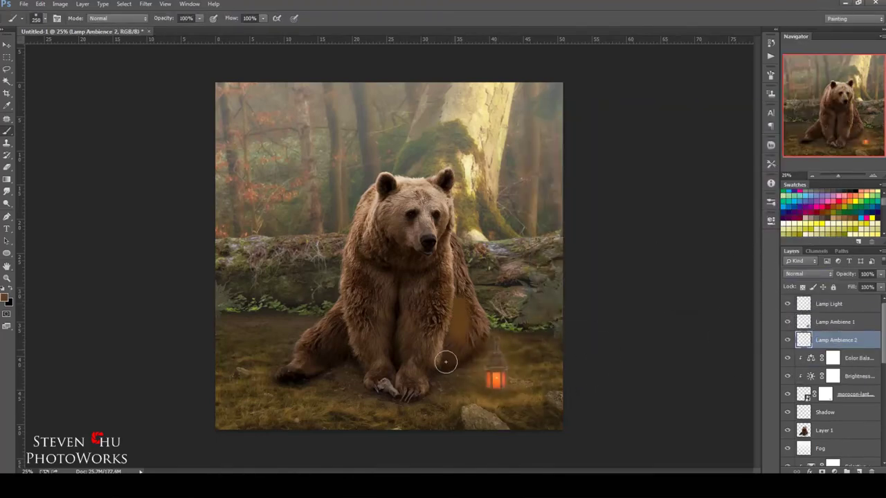
pyautogui.moveTo(447, 360)
pyautogui.mouseDown()
pyautogui.moveTo(444, 386)
pyautogui.moveTo(504, 369)
pyautogui.moveTo(503, 360)
pyautogui.mouseUp()
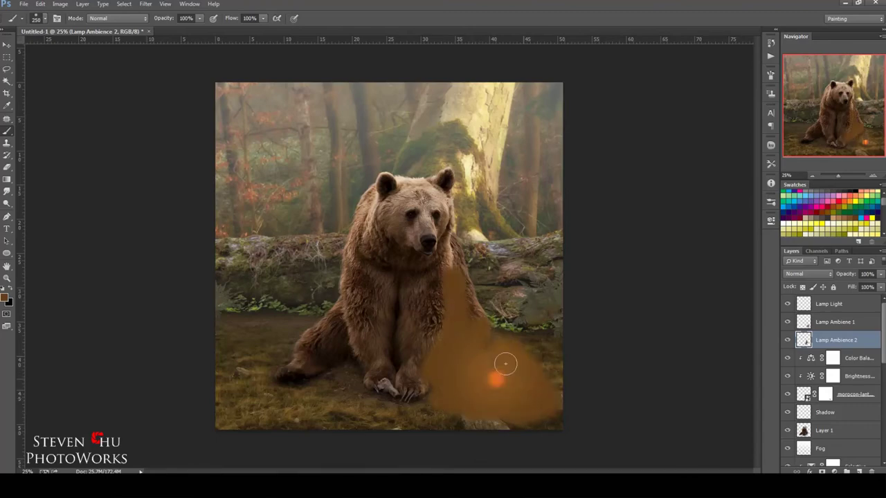
# - Set the ambience glow to Screen and lower opacities, with Lamp Ambience 1 at 41%
pyautogui.click(808, 273)
pyautogui.moveTo(881, 275); pyautogui.dragTo(838, 282)
pyautogui.moveTo(199, 18); pyautogui.dragTo(207, 27)
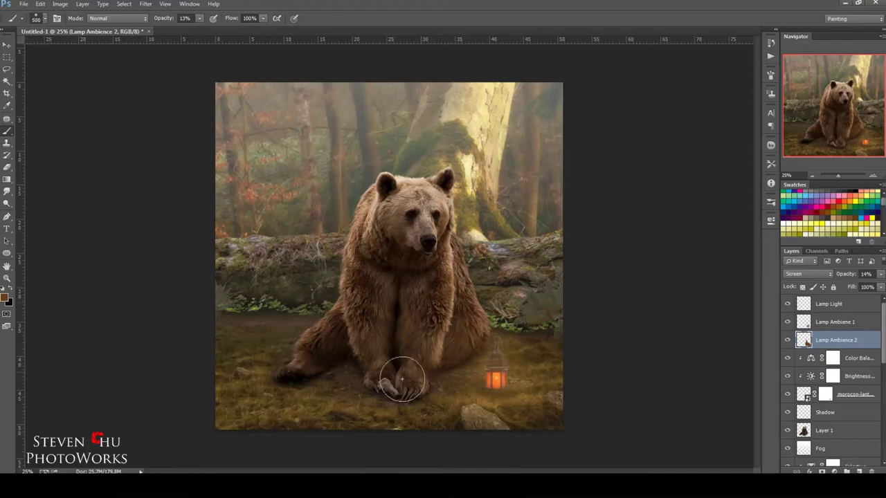
pyautogui.click(835, 322)
pyautogui.moveTo(881, 274); pyautogui.dragTo(856, 288)
# - Add a Color Balance adjustment above Lamp Light, nudging midtones slightly toward blue
pyautogui.press('v')
pyautogui.click(836, 303)
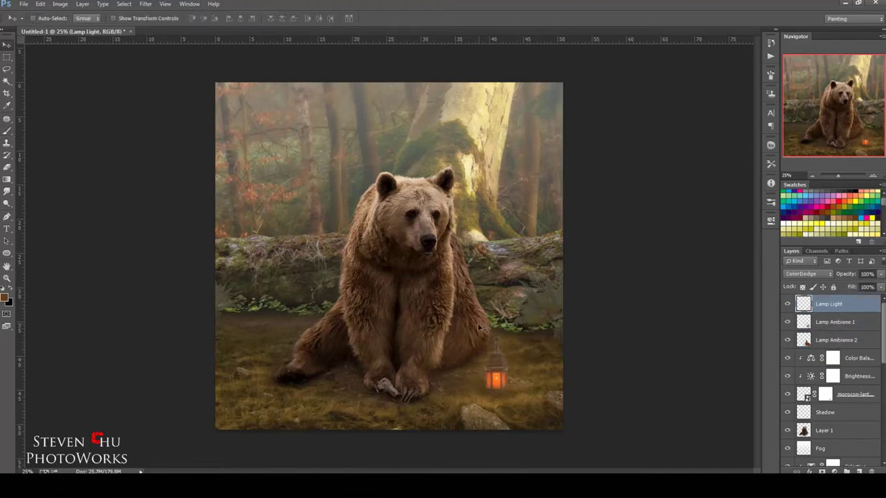
pyautogui.click(834, 471)
pyautogui.click(851, 308)
pyautogui.moveTo(685, 299); pyautogui.dragTo(689, 303)
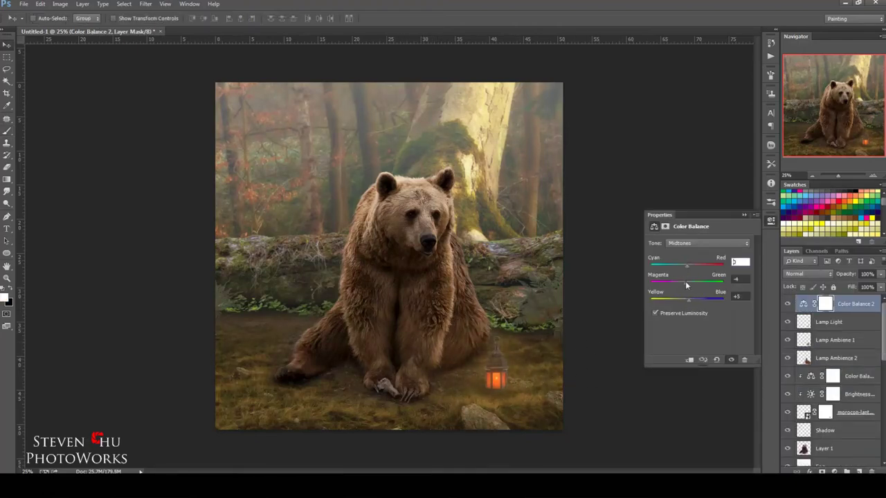
# - Apply Lighting Effects with a widened point light covering the image and a warm salmon ambient colour
pyautogui.click(411, 332)
pyautogui.click(145, 4)
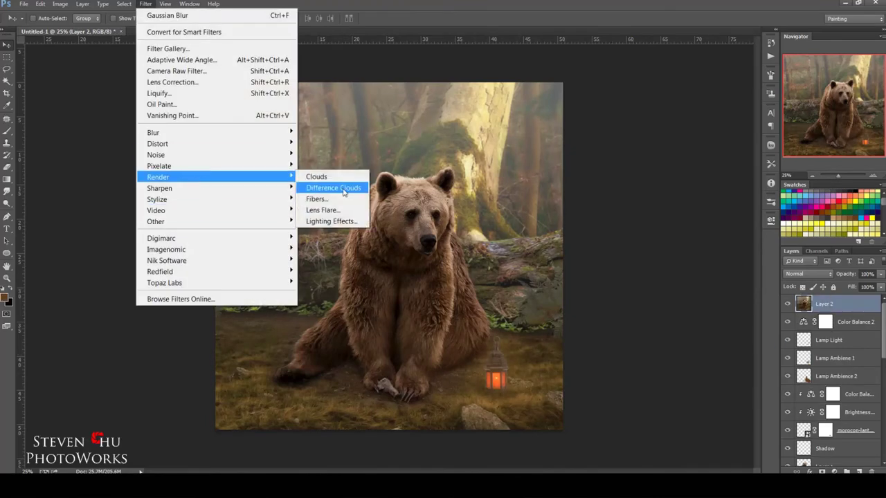
pyautogui.click(329, 220)
pyautogui.moveTo(375, 187); pyautogui.dragTo(200, 84)
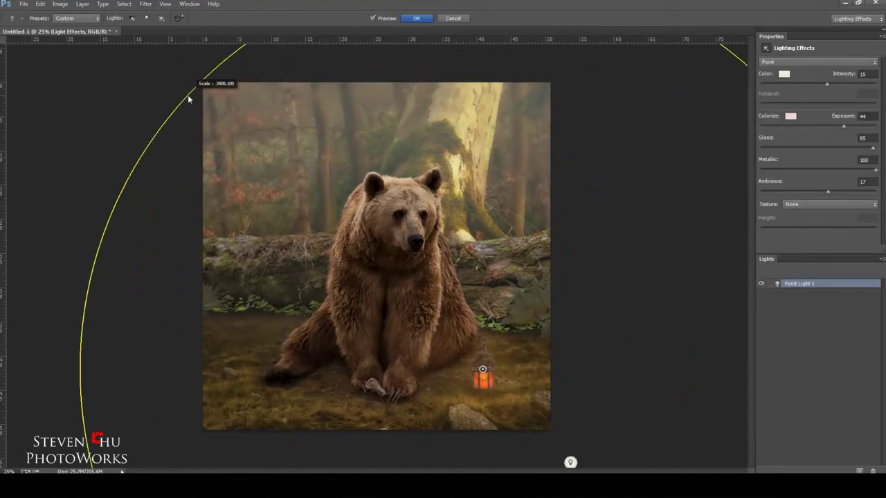
pyautogui.click(784, 73)
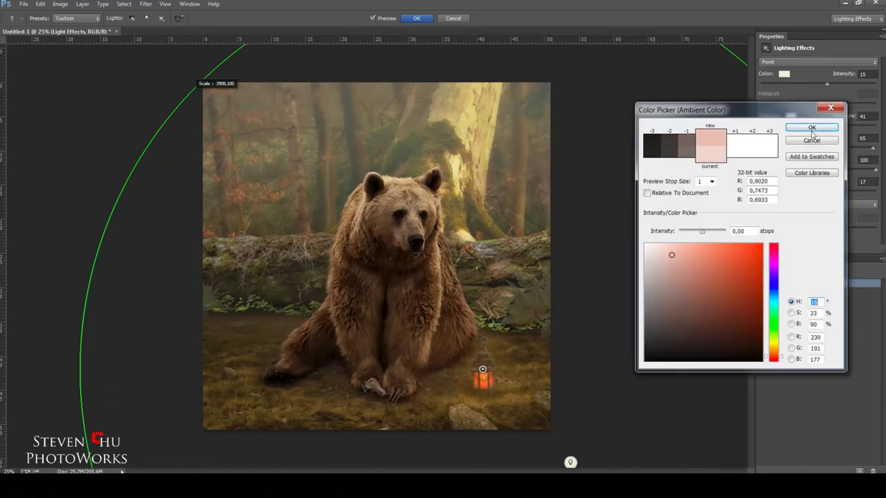
pyautogui.click(684, 257)
pyautogui.click(811, 127)
pyautogui.click(416, 18)
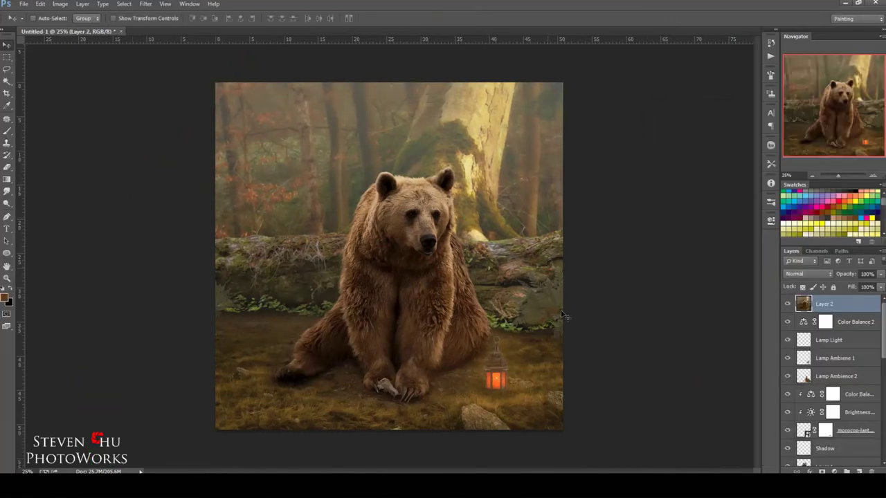
pyautogui.click(145, 4)
# - Apply Color Efex Pro 4's Soft Landscape recipe, fade it to 67%, and stamp a merged layer
pyautogui.click(326, 260)
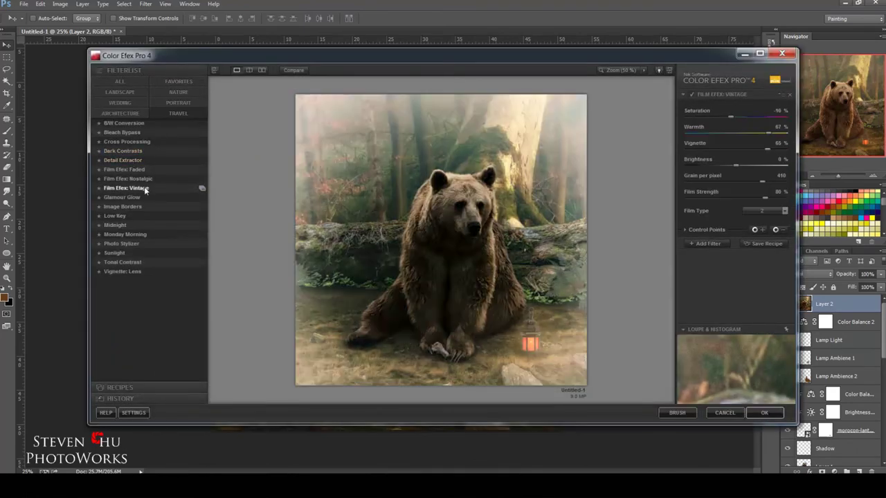
pyautogui.click(119, 388)
pyautogui.click(144, 145)
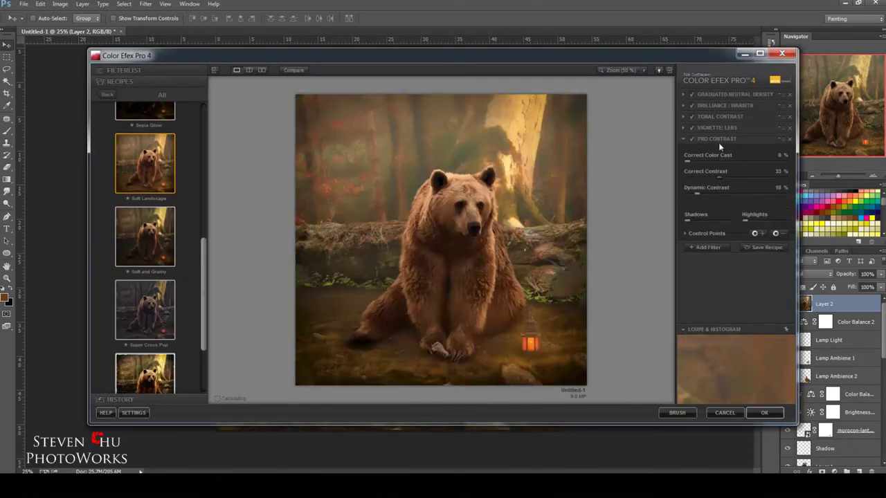
pyautogui.click(720, 116)
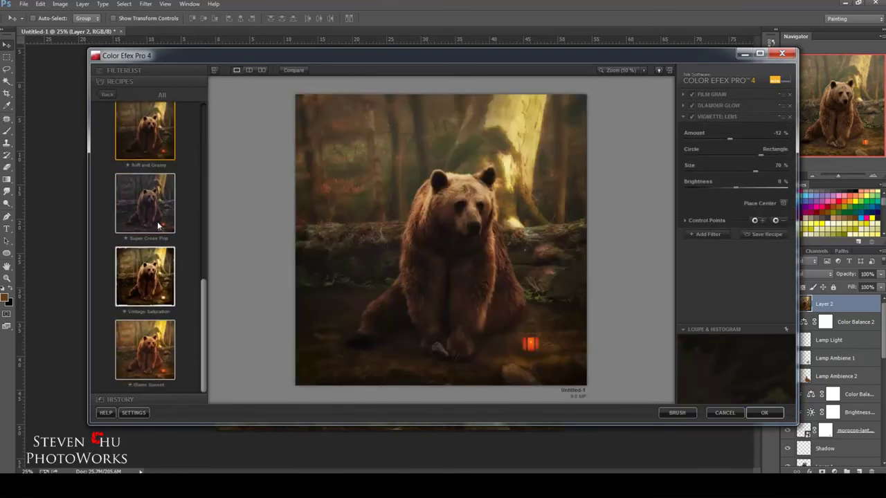
pyautogui.click(764, 412)
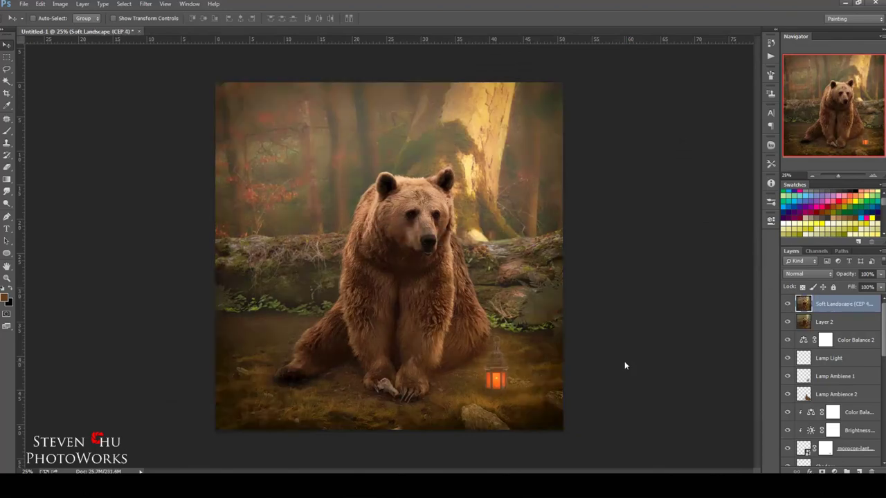
pyautogui.moveTo(880, 274); pyautogui.dragTo(866, 288)
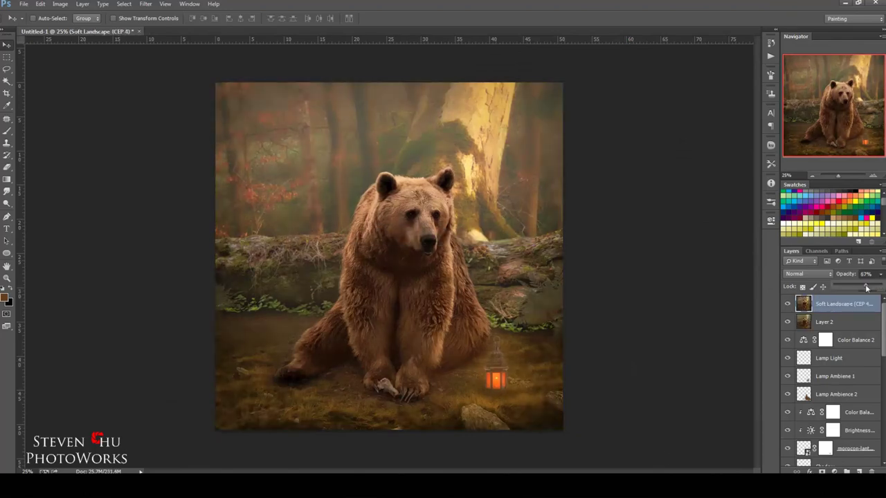
pyautogui.hotkey('ctrl', 'shift', 'alt', 'e')
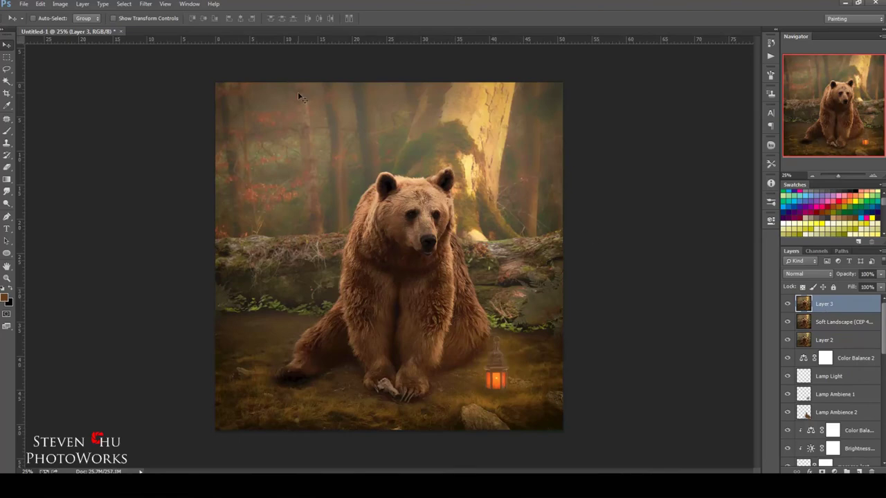
# - Apply a High Pass filter to the merged copy and set it to Overlay blending
pyautogui.click(145, 3)
pyautogui.click(326, 237)
pyautogui.click(638, 170)
pyautogui.click(808, 273)
pyautogui.click(796, 141)
# - Group the high-pass layer as 'Sharpen' with a black mask, painting sharpening onto the bear
pyautogui.hotkey('ctrl', '+')
pyautogui.hotkey('ctrl', 'g')
pyautogui.doubleClick(824, 299)
pyautogui.write('Sharpe')
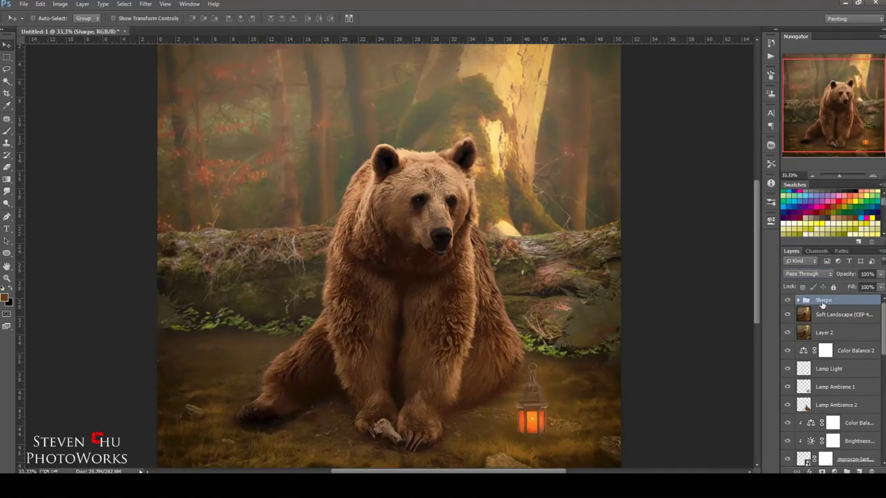
pyautogui.write('n')
pyautogui.press('Return')
pyautogui.click(822, 470)
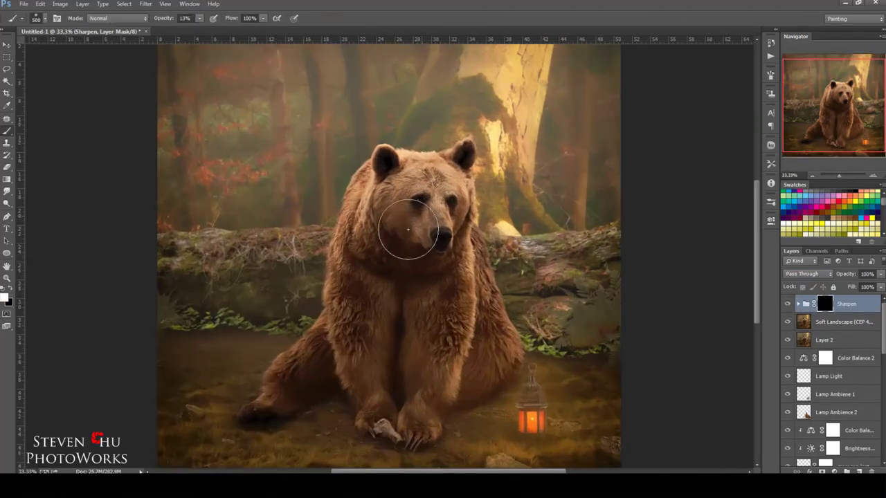
pyautogui.press('b')
pyautogui.moveTo(406, 270); pyautogui.dragTo(607, 425)
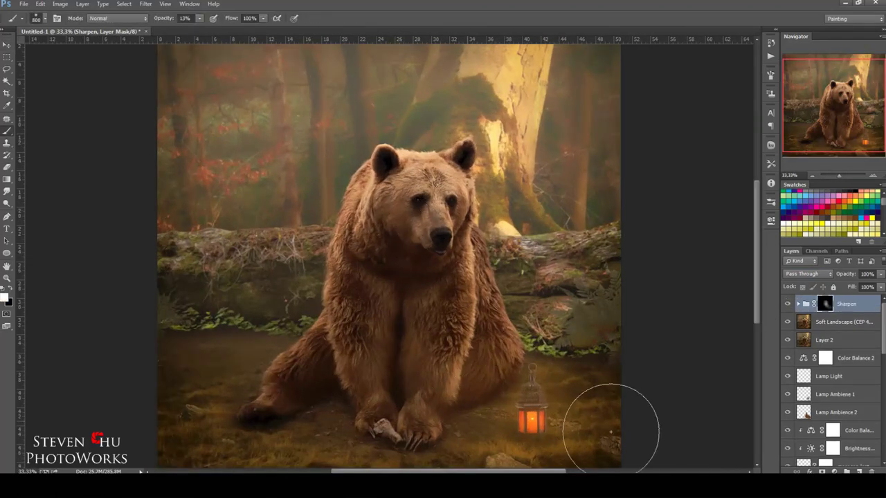
pyautogui.press('v')
# - Select all working layers above the Background and gather them into Group 1
pyautogui.hotkey('ctrl', '-')
pyautogui.scroll(-5, 838, 387)
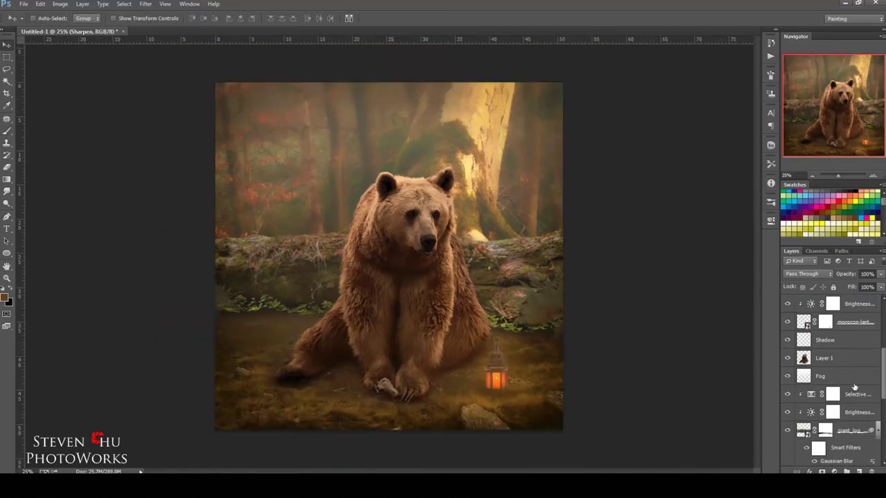
pyautogui.keyDown('shift'); pyautogui.click(858, 440); pyautogui.keyUp('shift')
pyautogui.hotkey('ctrl', 'g')
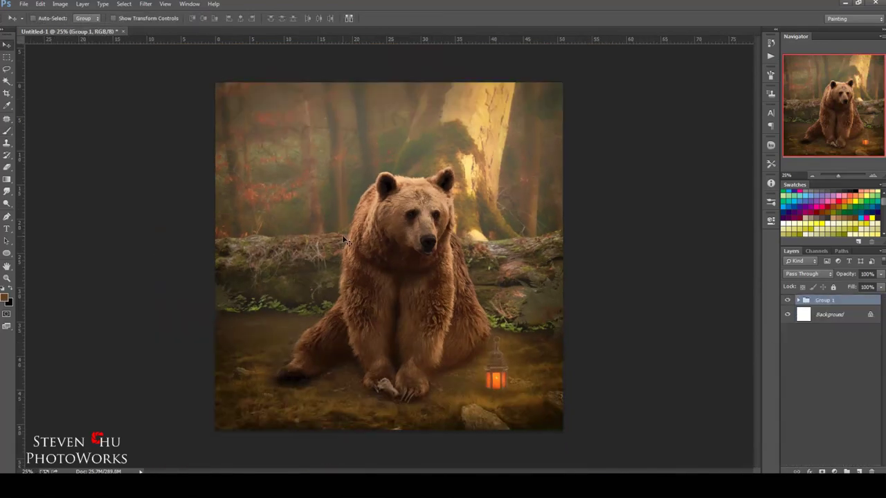